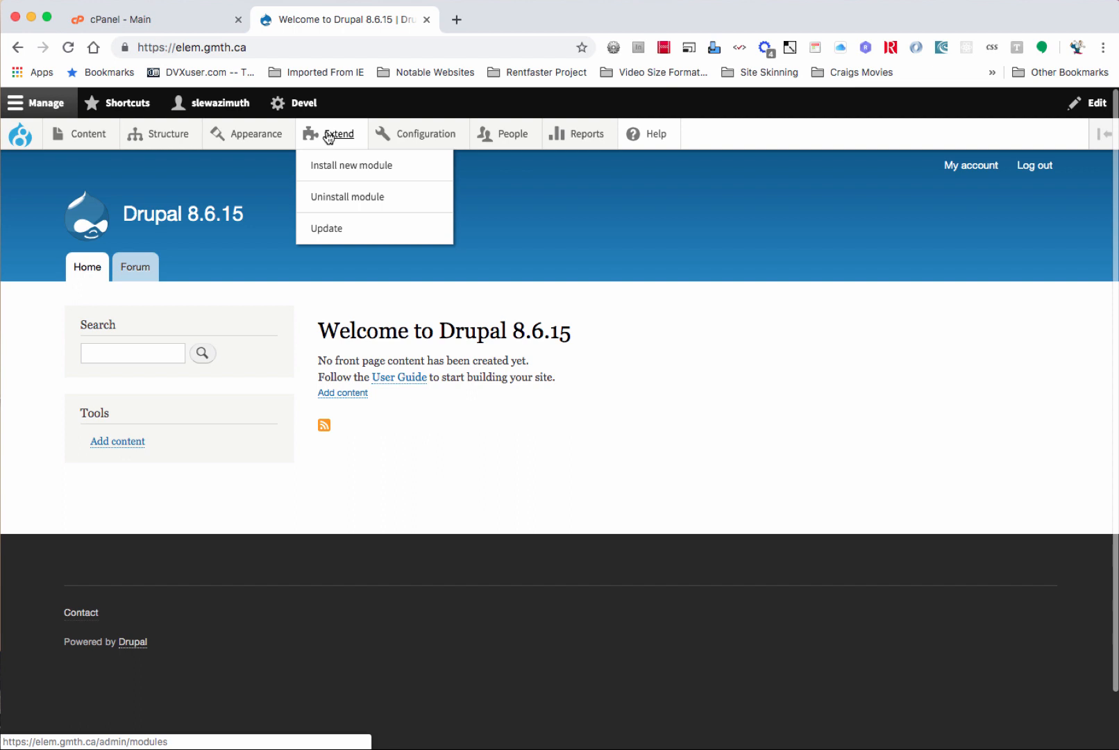
- Select the Elementor module in the site's module list, expand its details and install it
{"action": "left_click", "coordinate": [329, 138]}
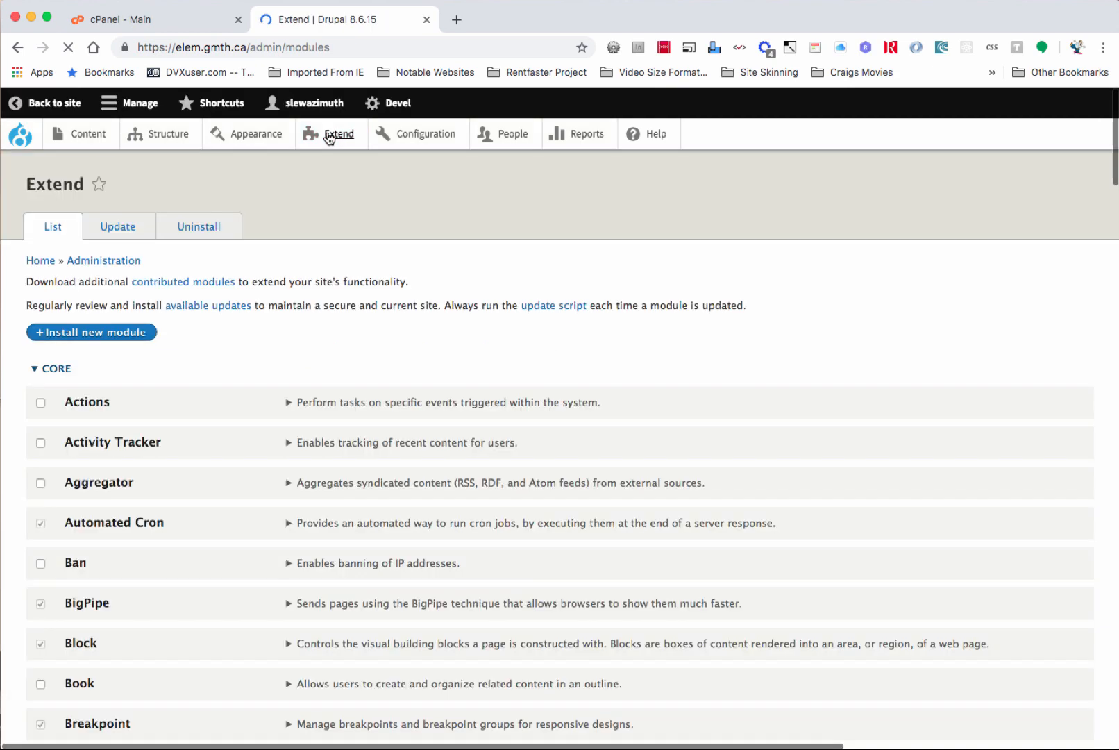
{"action": "scroll", "coordinate": [293, 420], "scroll_direction": "down", "scroll_amount": 15}
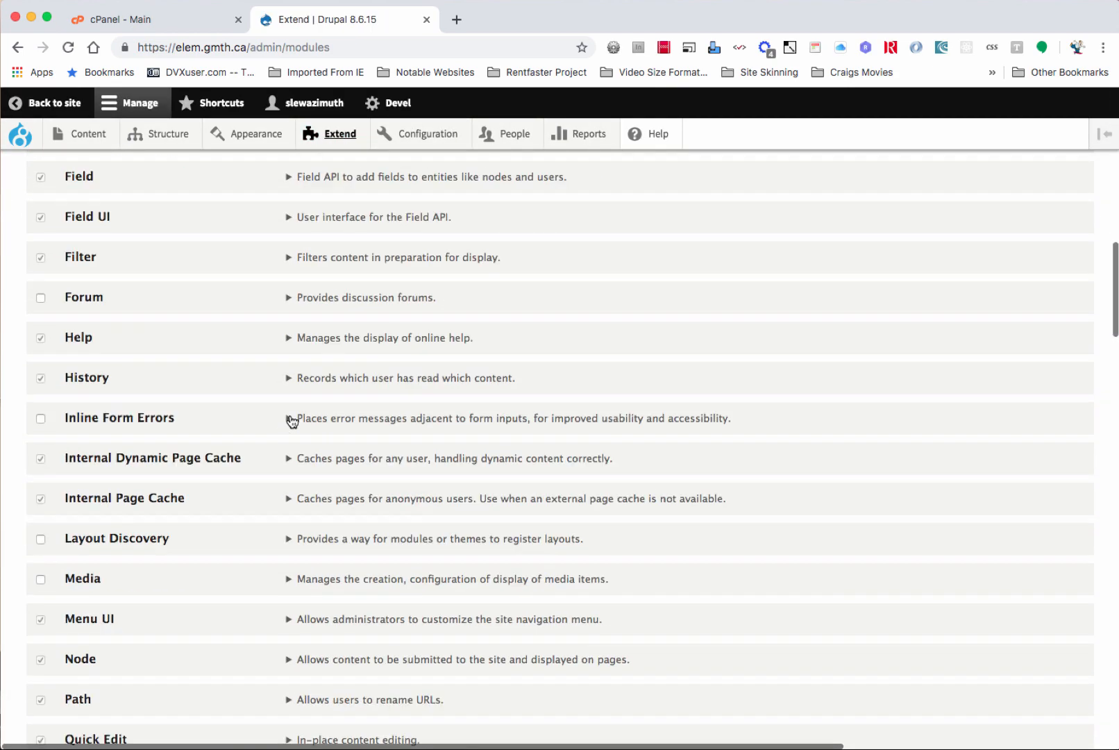
{"action": "scroll", "coordinate": [292, 420], "scroll_direction": "down", "scroll_amount": 20}
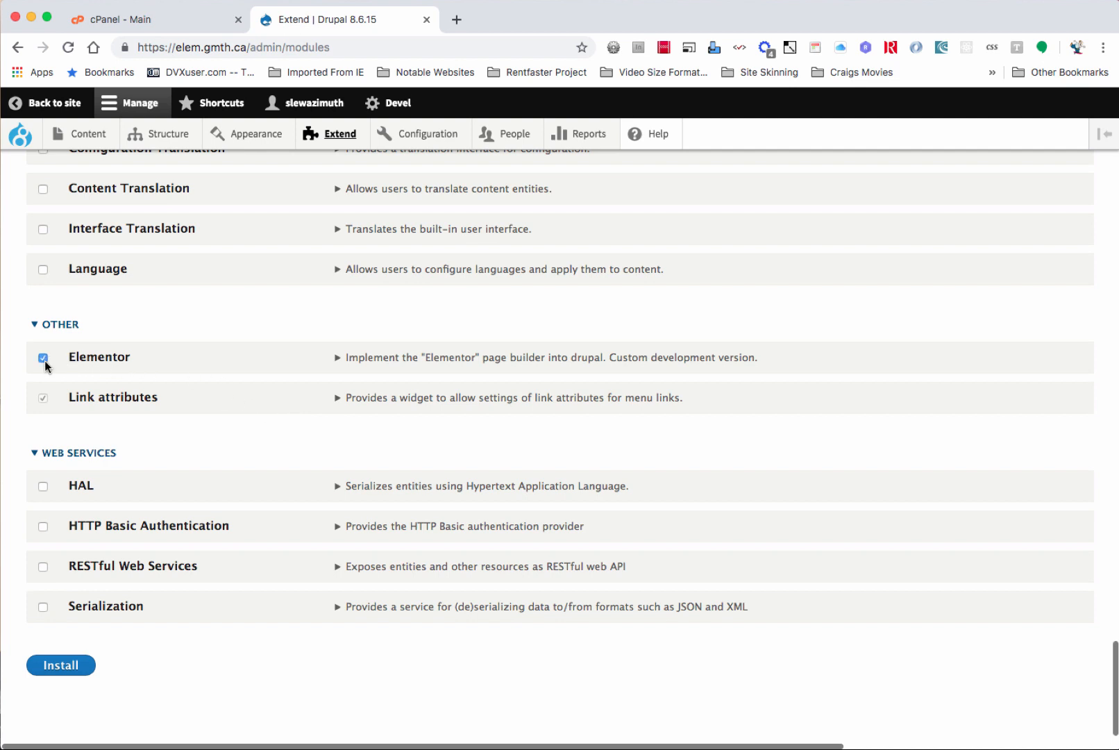
{"action": "left_click", "coordinate": [339, 357]}
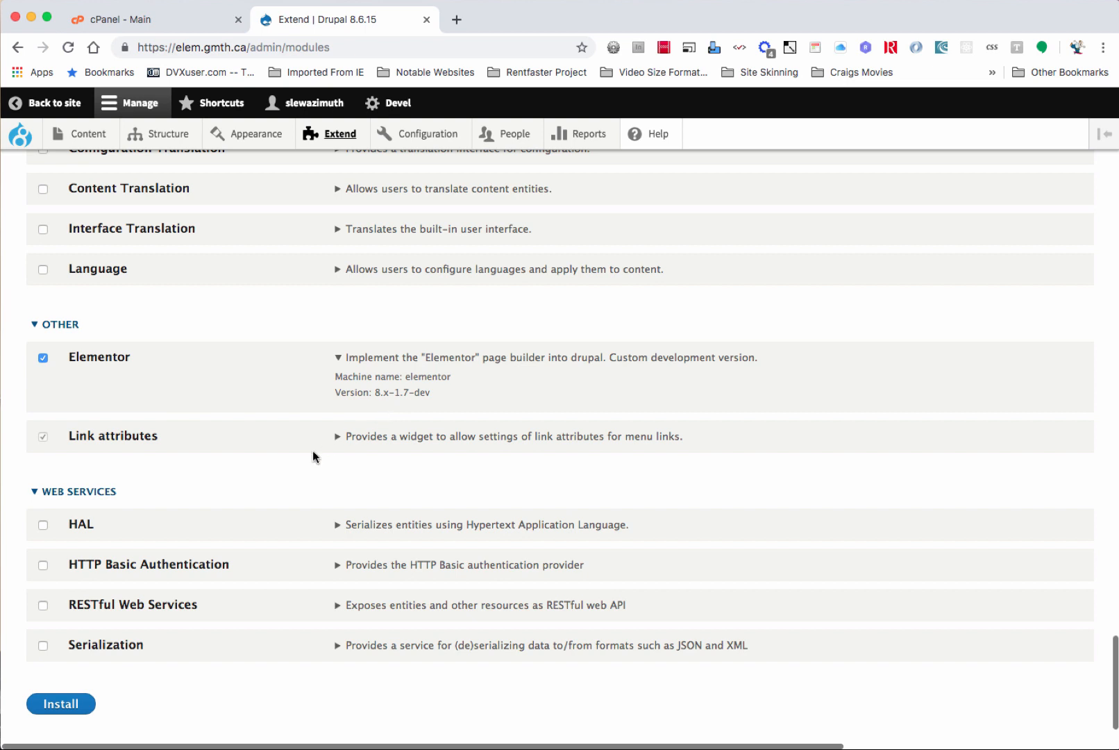
{"action": "left_click", "coordinate": [69, 708]}
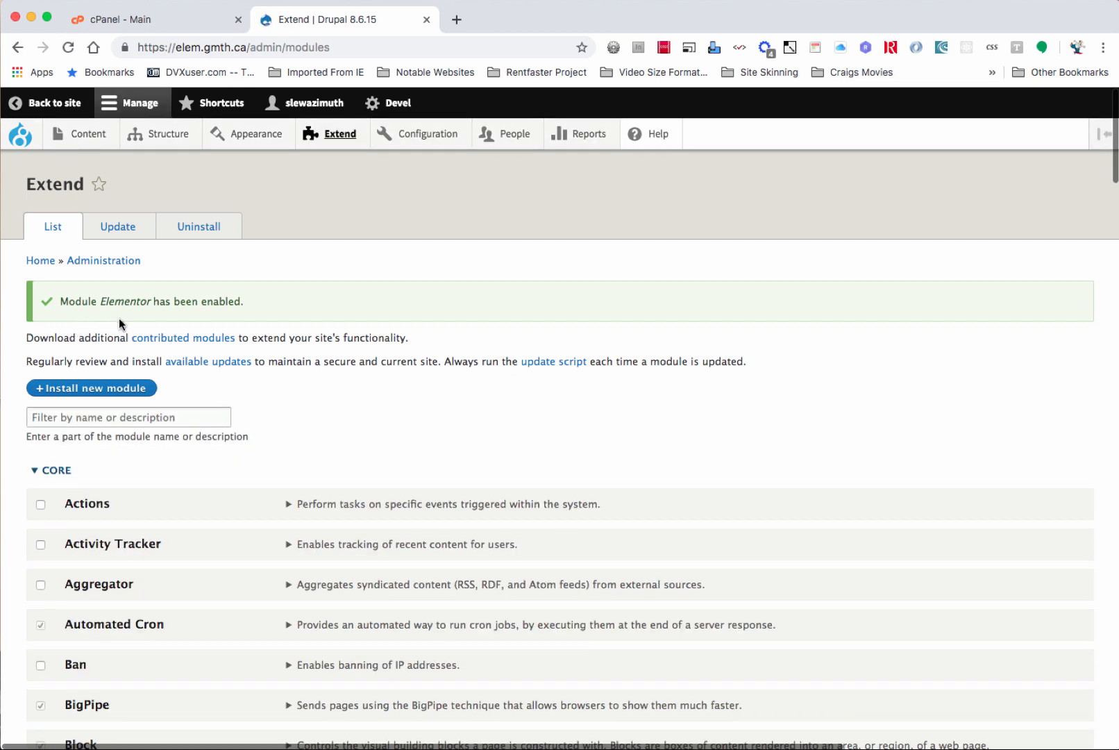
- Expand the installed Elementor module's details and open its configuration page to view the available node types
{"action": "scroll", "coordinate": [175, 321], "scroll_direction": "down", "scroll_amount": 20}
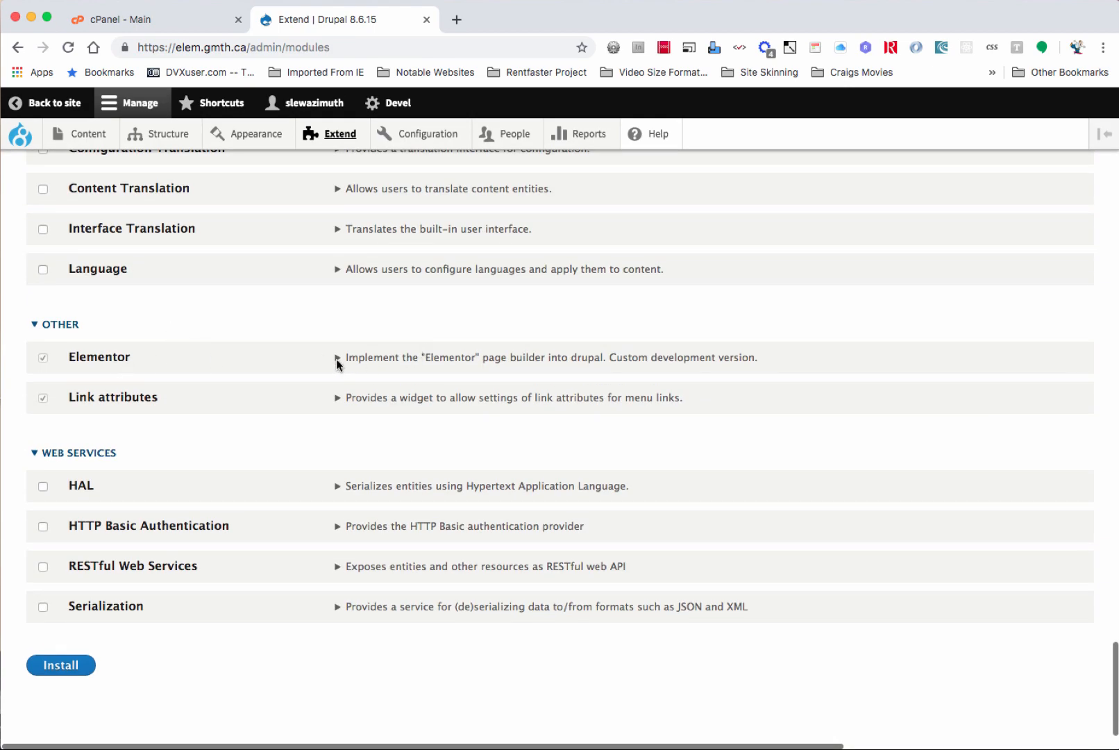
{"action": "left_click", "coordinate": [338, 358]}
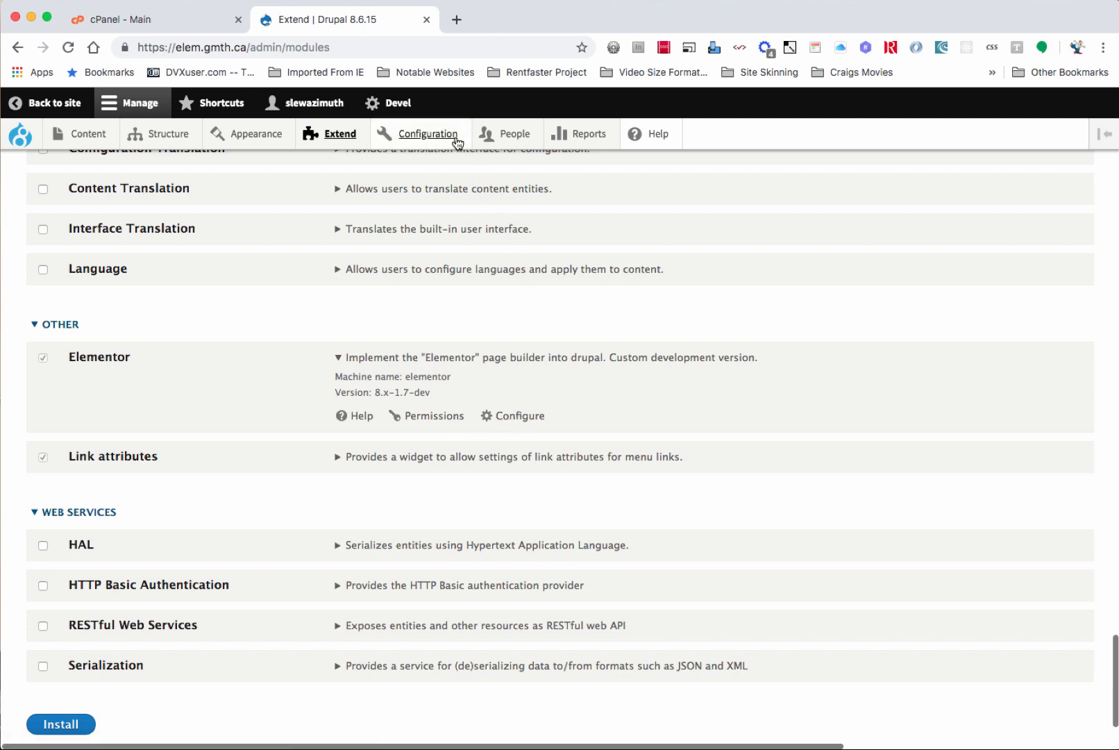
{"action": "mouse_move", "coordinate": [455, 140]}
{"action": "mouse_move", "coordinate": [447, 230]}
{"action": "left_click", "coordinate": [526, 420]}
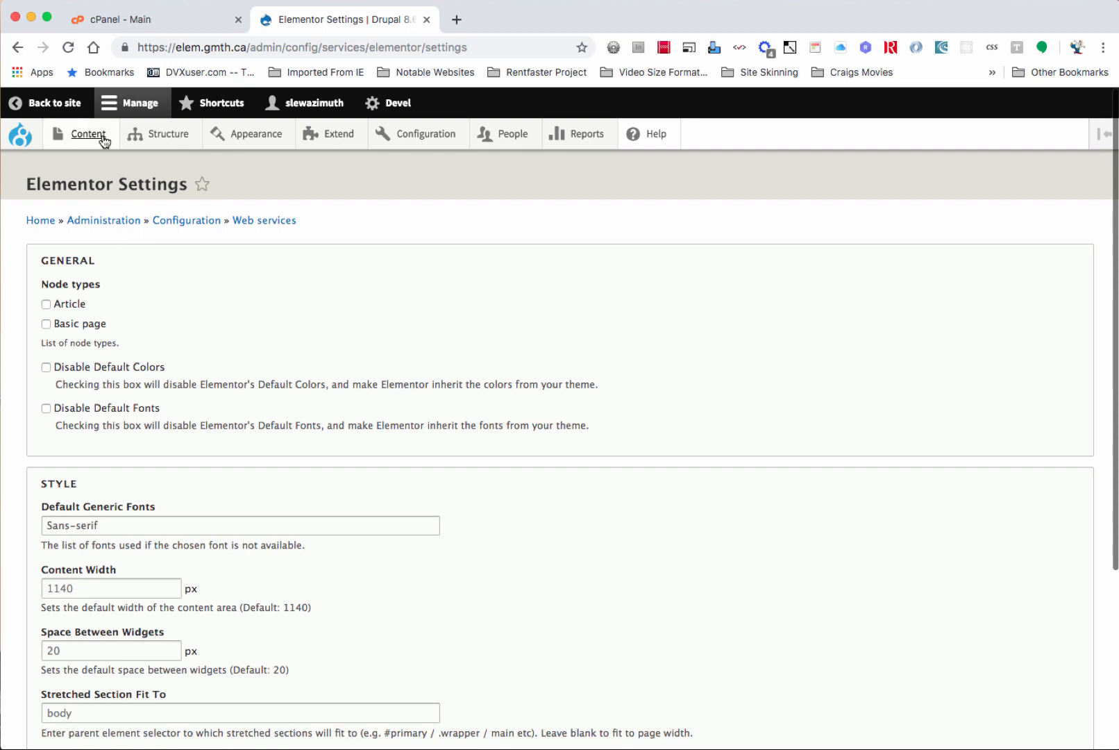
- Create a new content type named "Custom content type" and save it
{"action": "mouse_move", "coordinate": [97, 138]}
{"action": "mouse_move", "coordinate": [99, 170]}
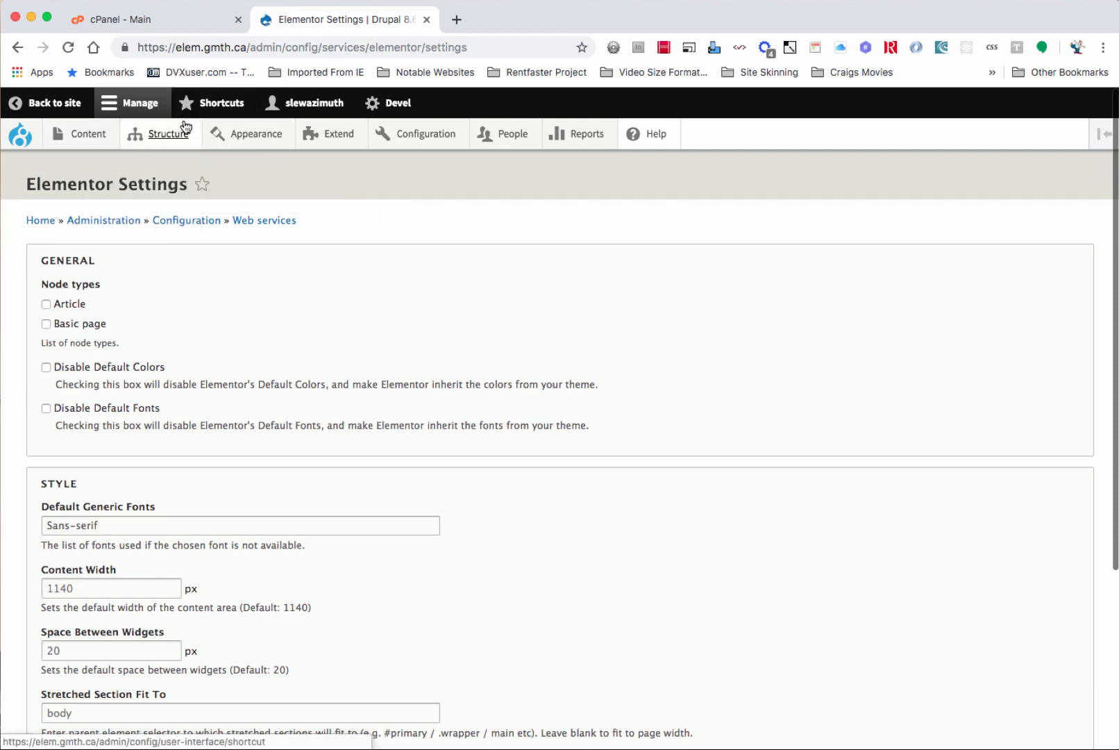
{"action": "mouse_move", "coordinate": [179, 132]}
{"action": "mouse_move", "coordinate": [183, 262]}
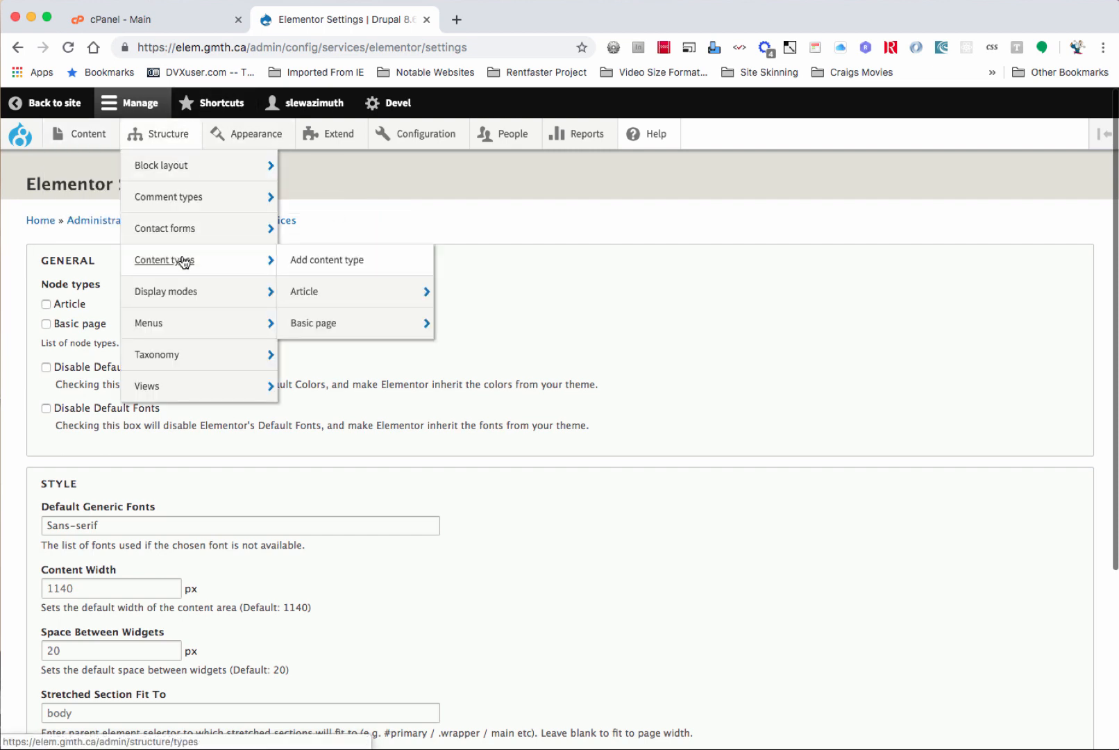
{"action": "left_click", "coordinate": [312, 267]}
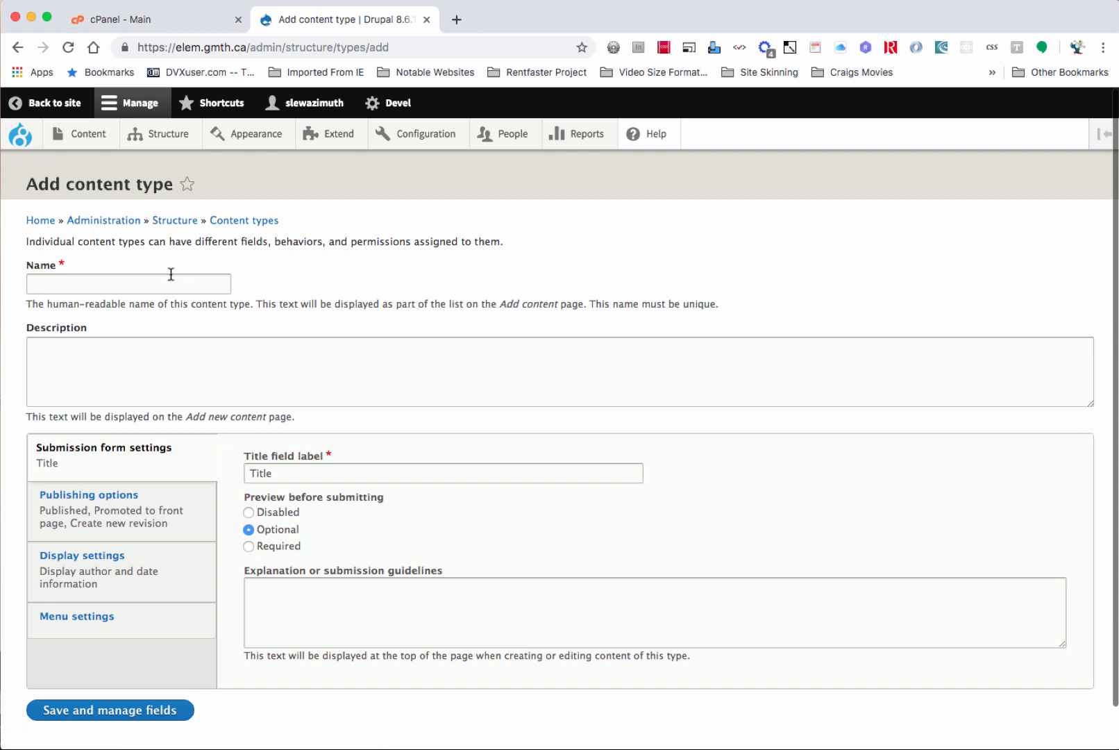
{"action": "left_click", "coordinate": [171, 274]}
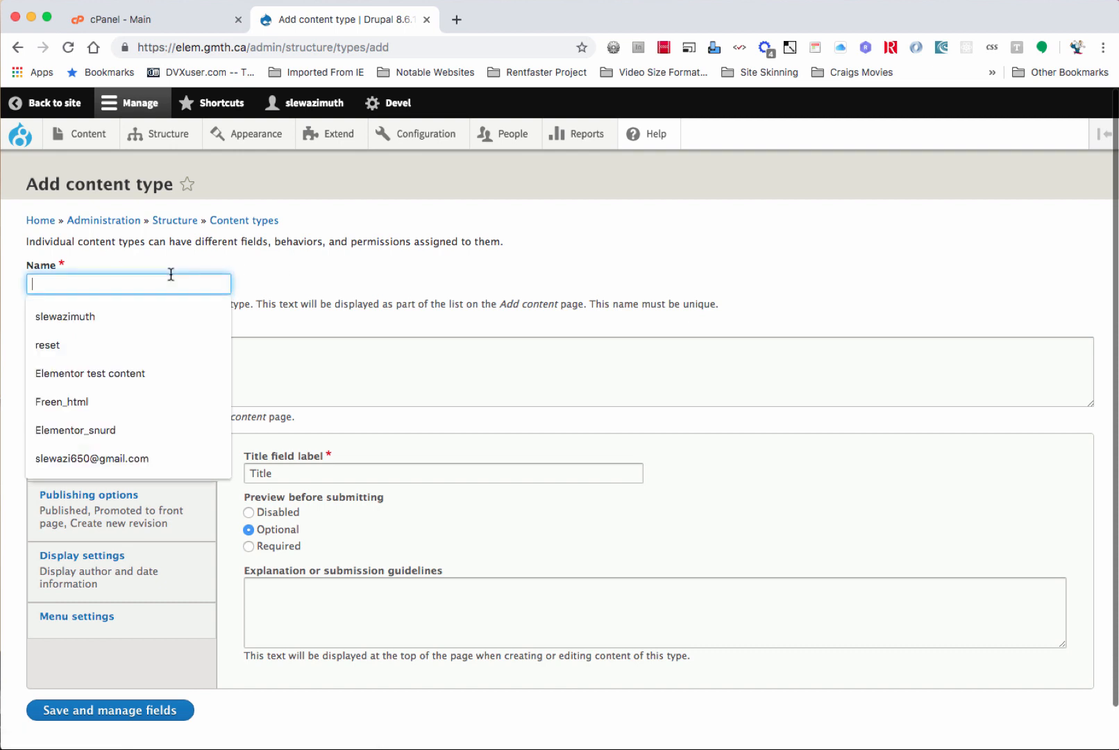
{"action": "type", "text": "Custom content type"}
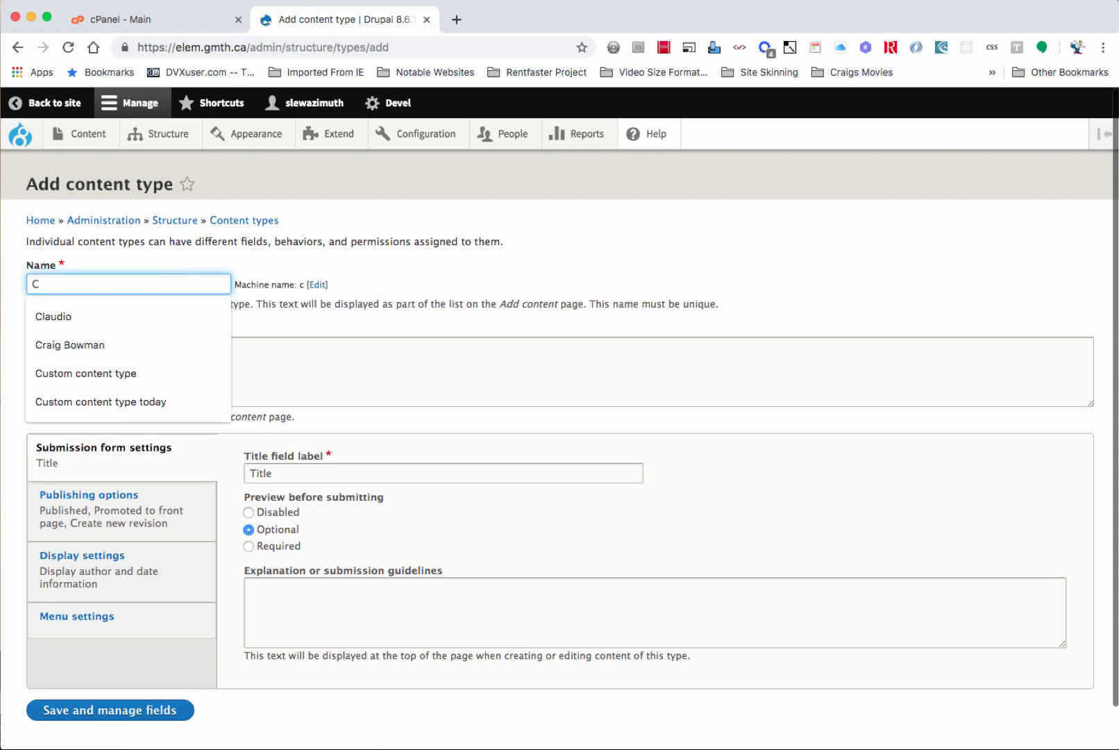
{"action": "left_click", "coordinate": [100, 380]}
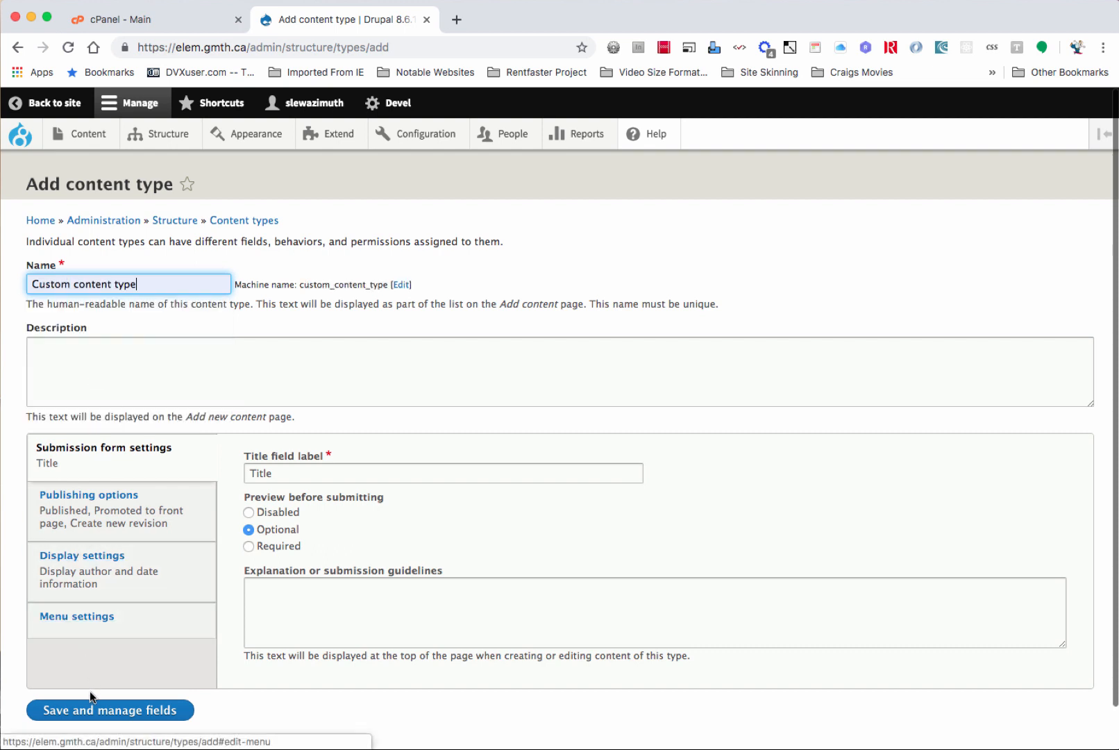
{"action": "left_click", "coordinate": [98, 719]}
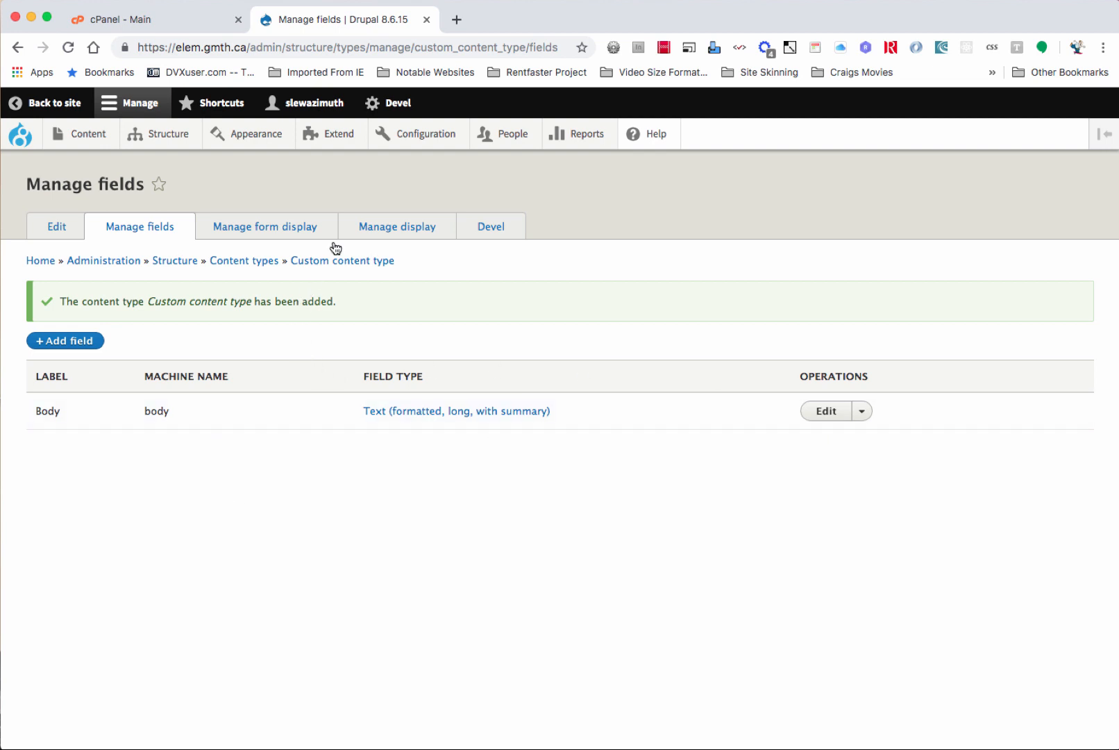
- Enable the Custom content type node type in the Elementor settings and save the configuration
{"action": "mouse_move", "coordinate": [415, 148]}
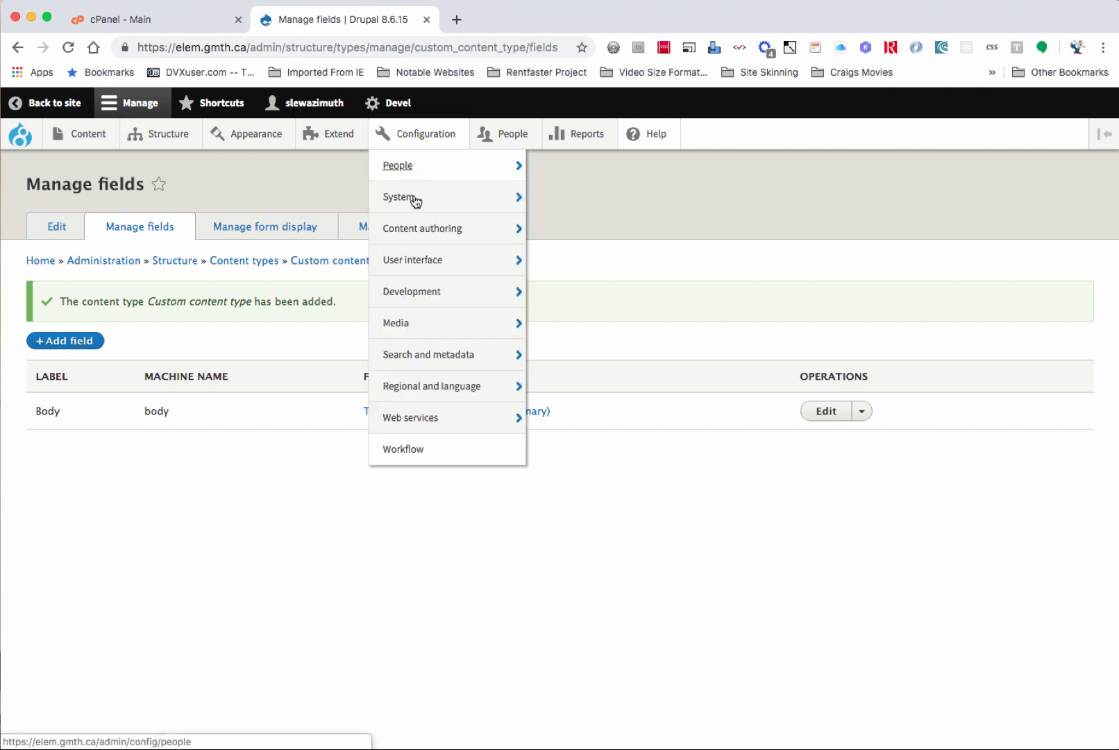
{"action": "mouse_move", "coordinate": [415, 234]}
{"action": "left_click", "coordinate": [581, 217]}
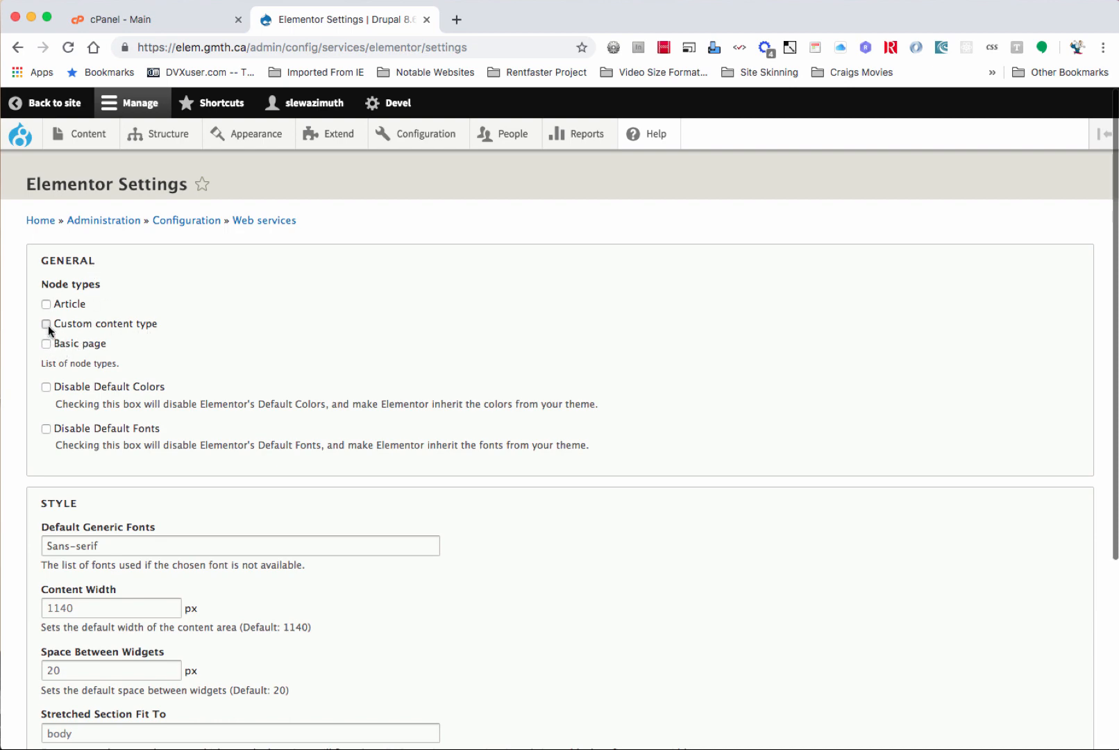
{"action": "scroll", "coordinate": [66, 369], "scroll_direction": "down", "scroll_amount": 4}
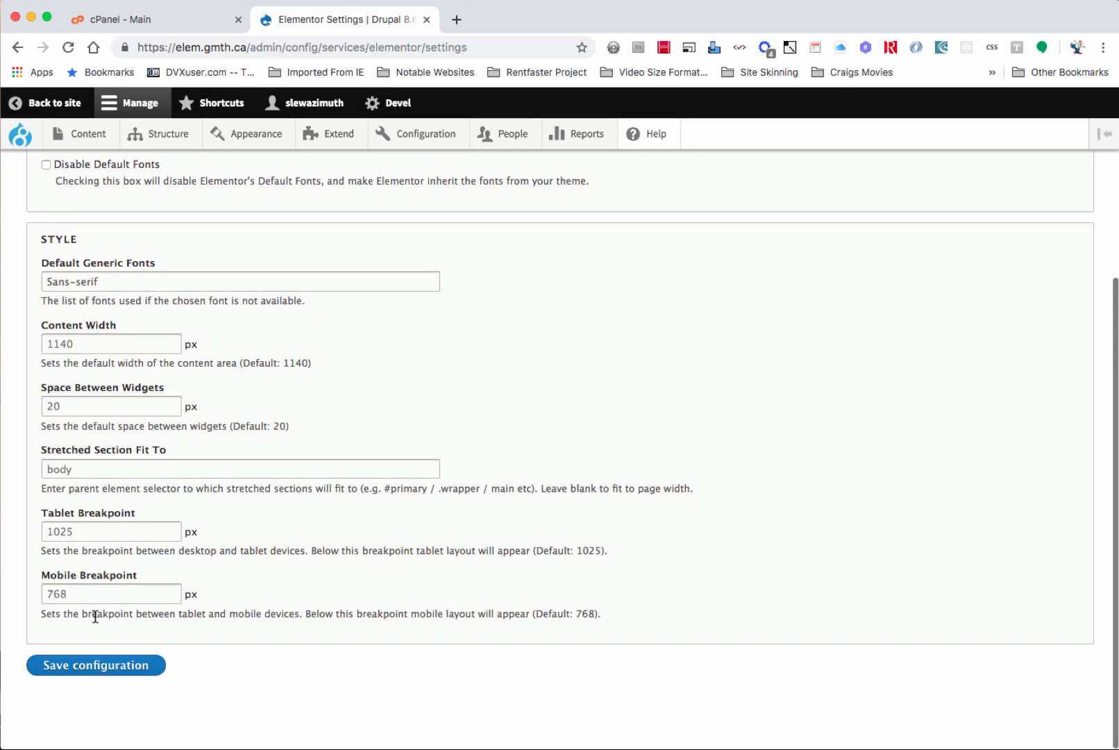
{"action": "left_click", "coordinate": [95, 665]}
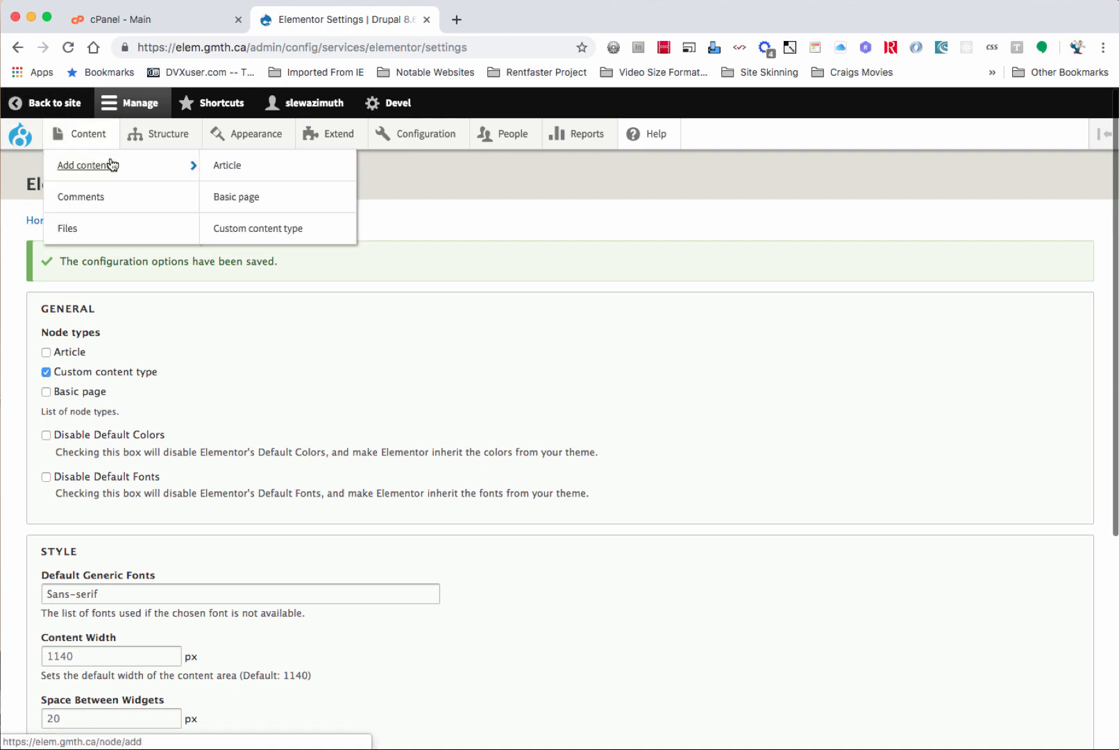
- Create a Custom content type node titled "Elementor test" and open it for editing with Elementor
{"action": "left_click", "coordinate": [269, 235]}
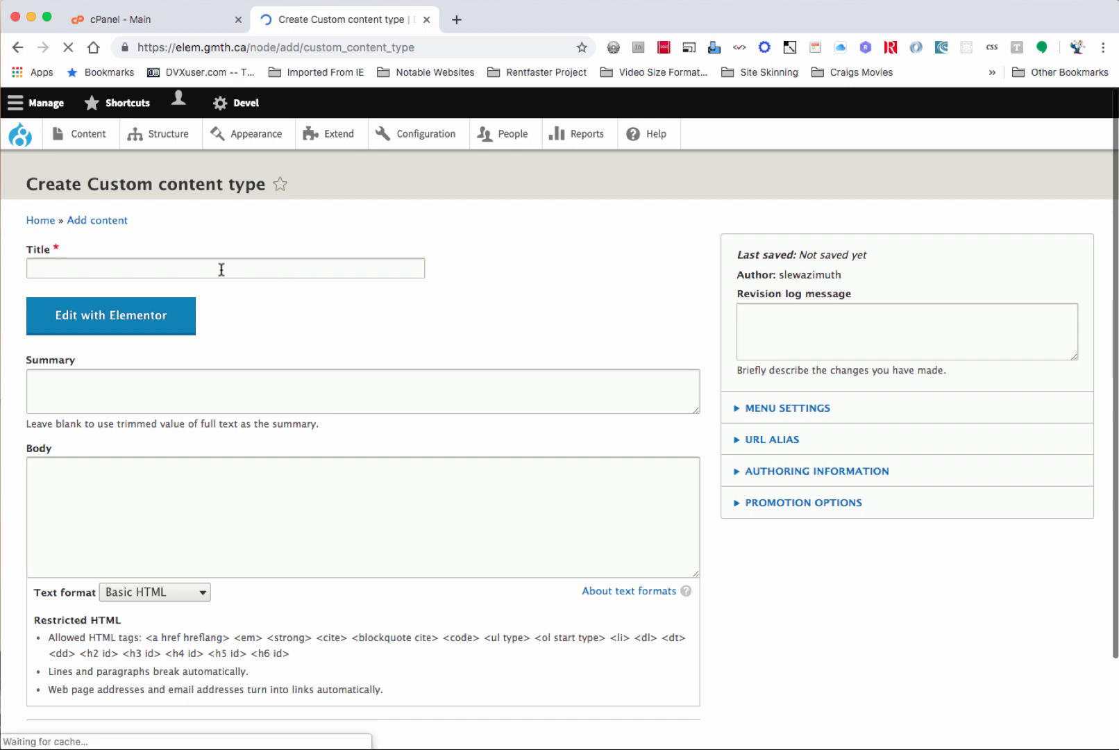
{"action": "left_click", "coordinate": [222, 269]}
{"action": "left_click", "coordinate": [117, 299]}
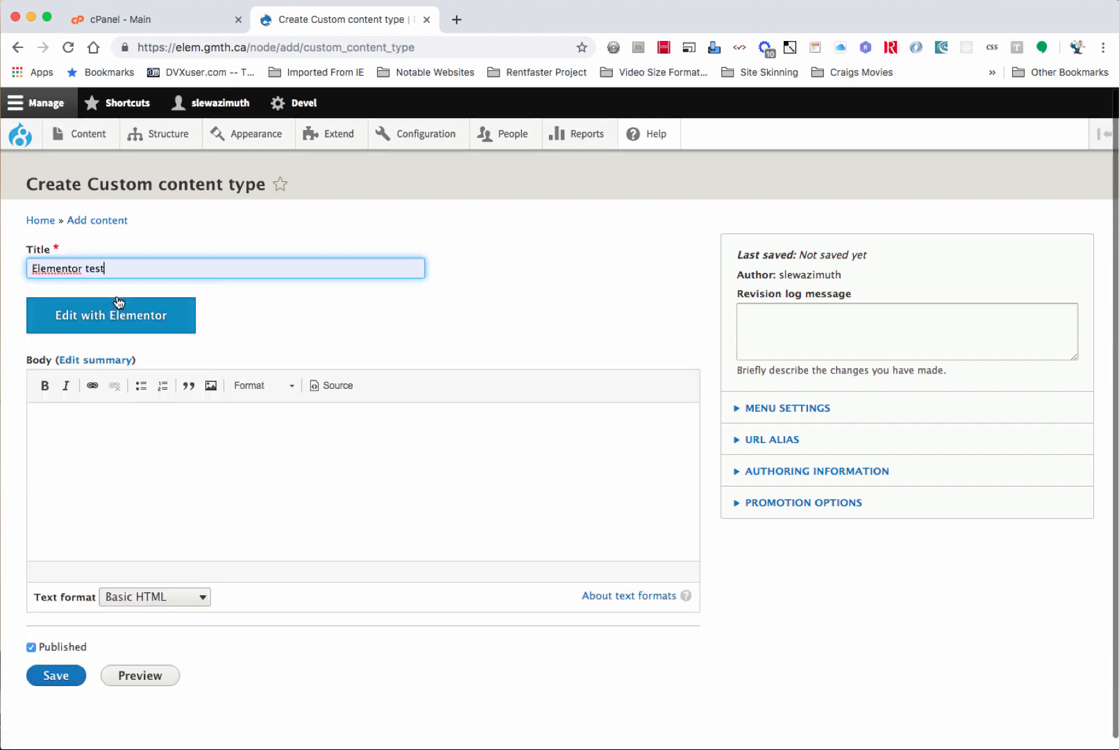
{"action": "left_click", "coordinate": [121, 327]}
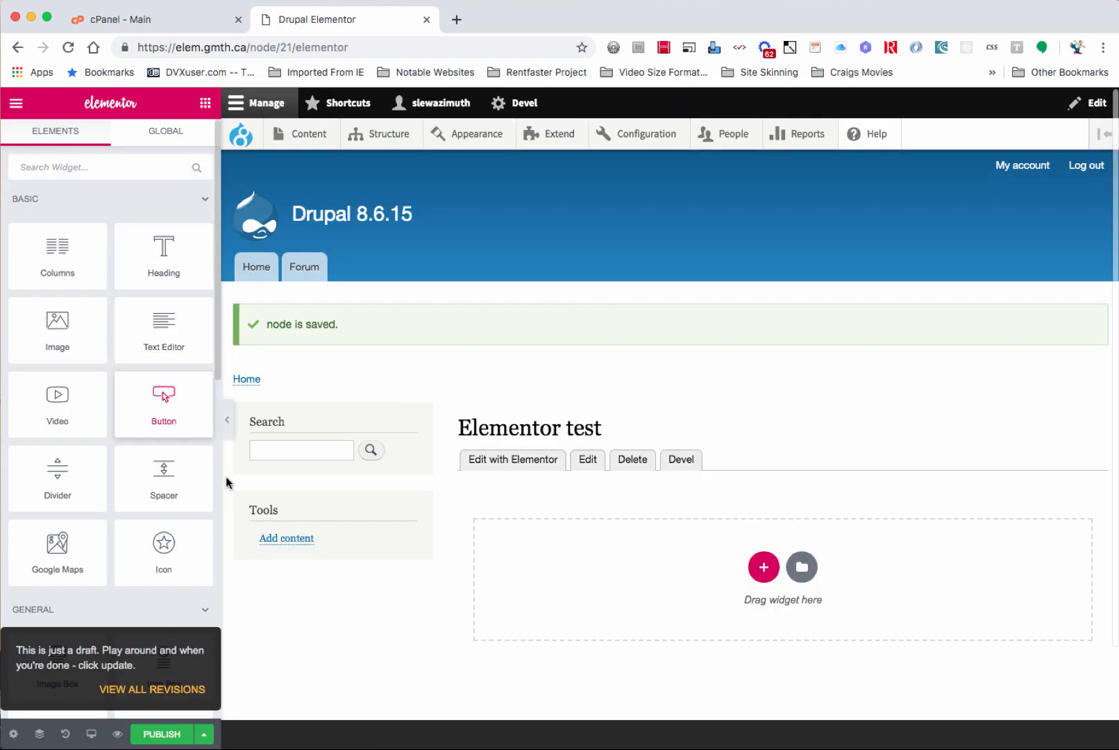
- Add an Image widget to the empty page area and load blown.png from the Cartoonies folder into it
{"action": "scroll", "coordinate": [160, 246], "scroll_direction": "down", "scroll_amount": 10}
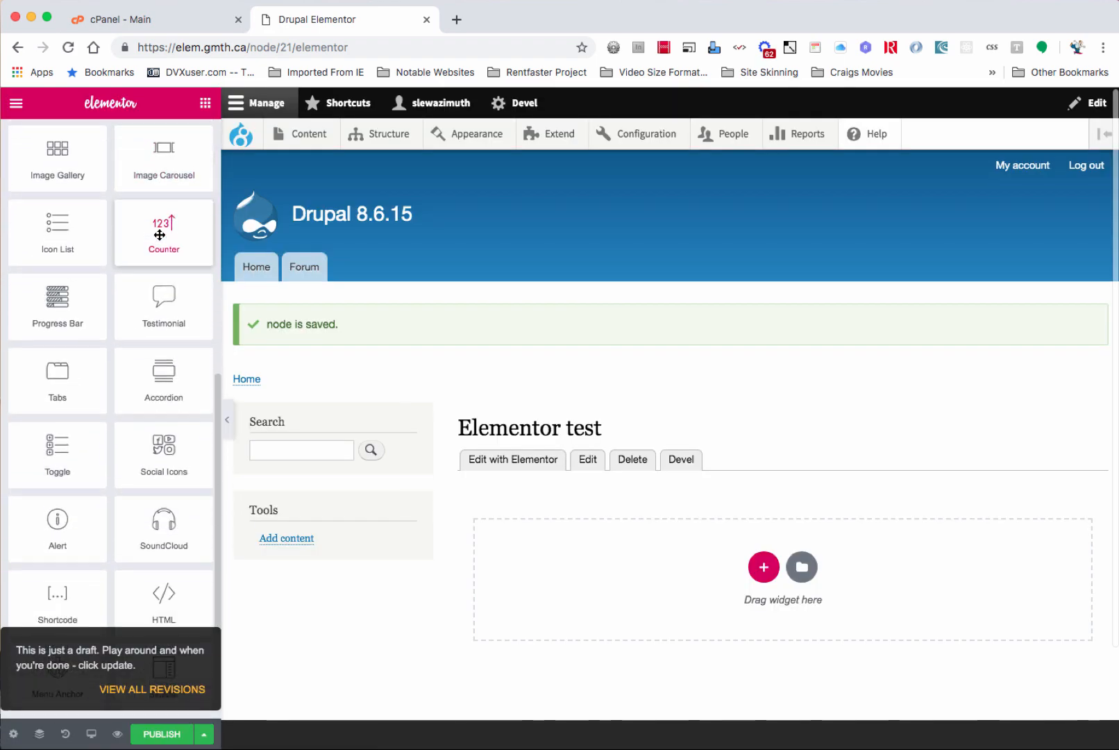
{"action": "scroll", "coordinate": [160, 235], "scroll_direction": "down", "scroll_amount": 3}
{"action": "scroll", "coordinate": [160, 235], "scroll_direction": "up", "scroll_amount": 12}
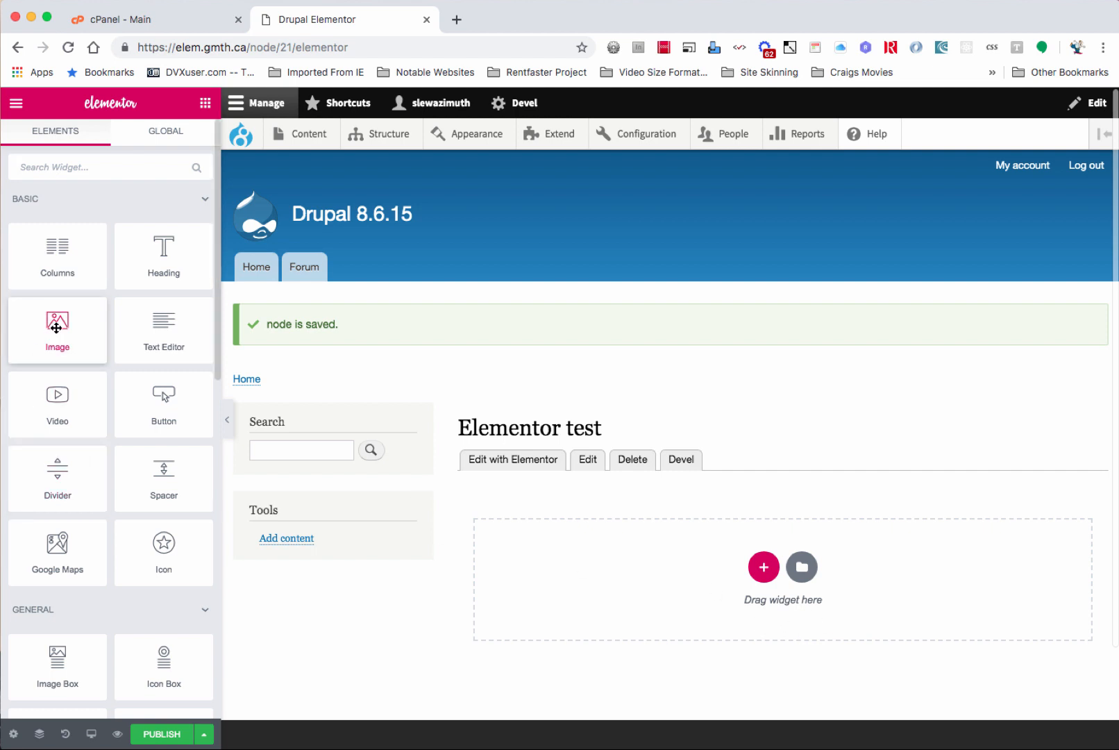
{"action": "left_click_drag", "start_coordinate": [58, 327], "coordinate": [547, 556]}
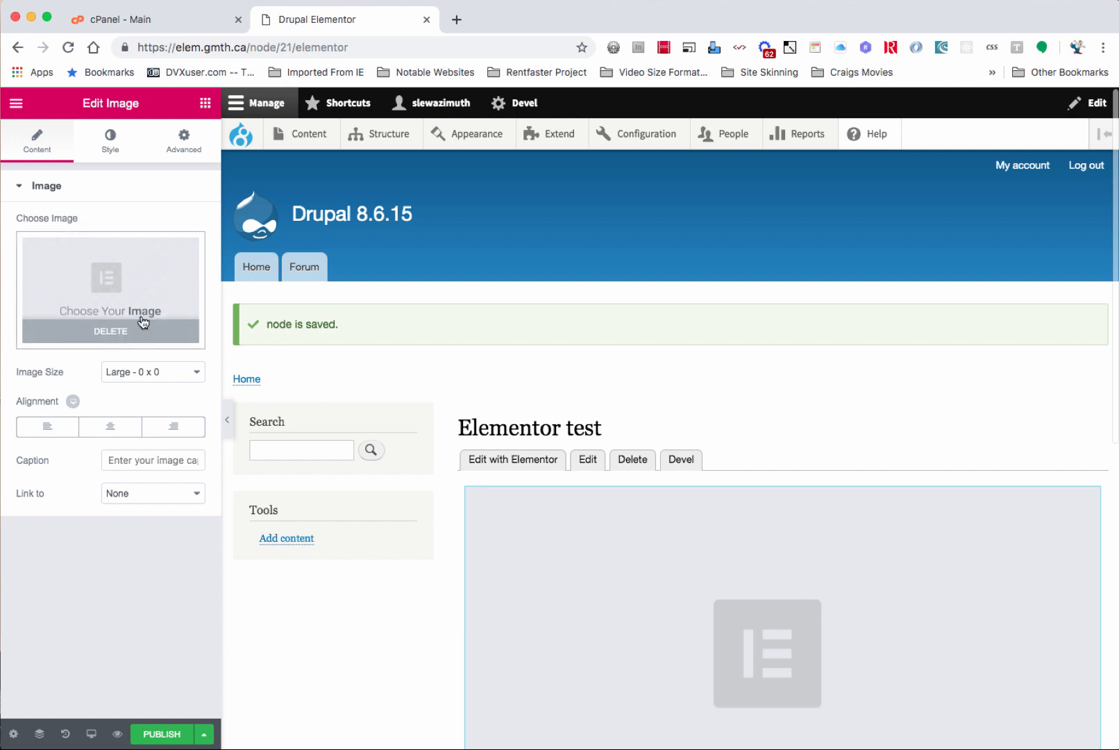
{"action": "left_click", "coordinate": [109, 277]}
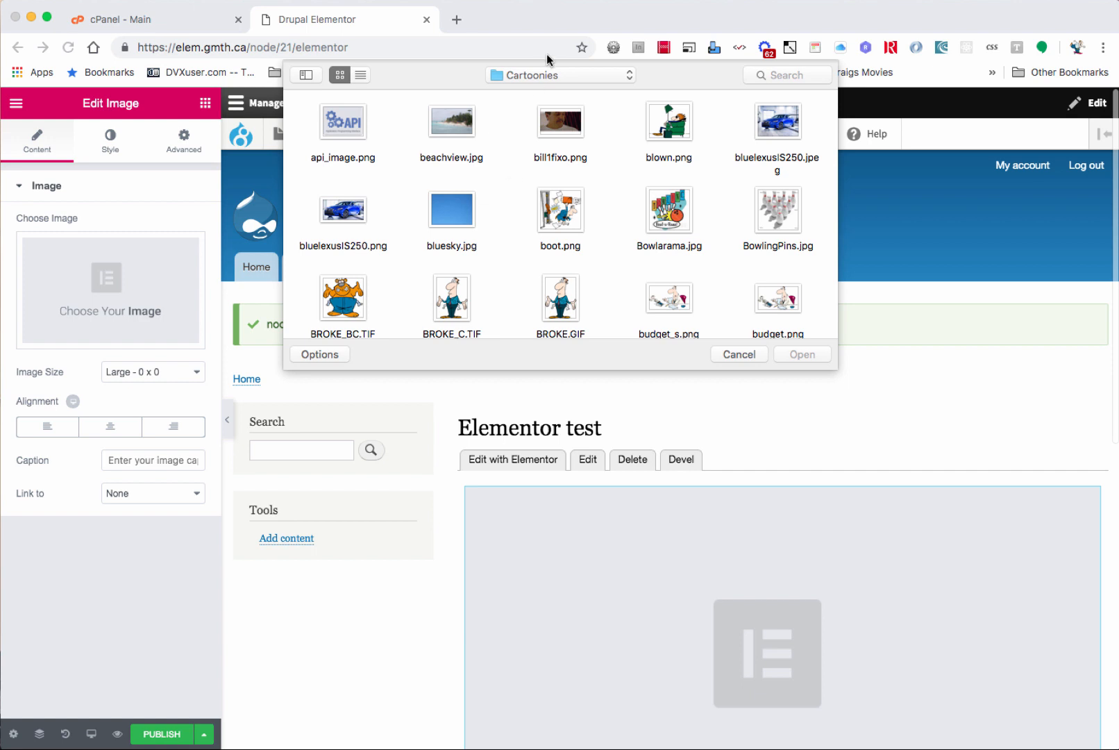
{"action": "left_click", "coordinate": [676, 138]}
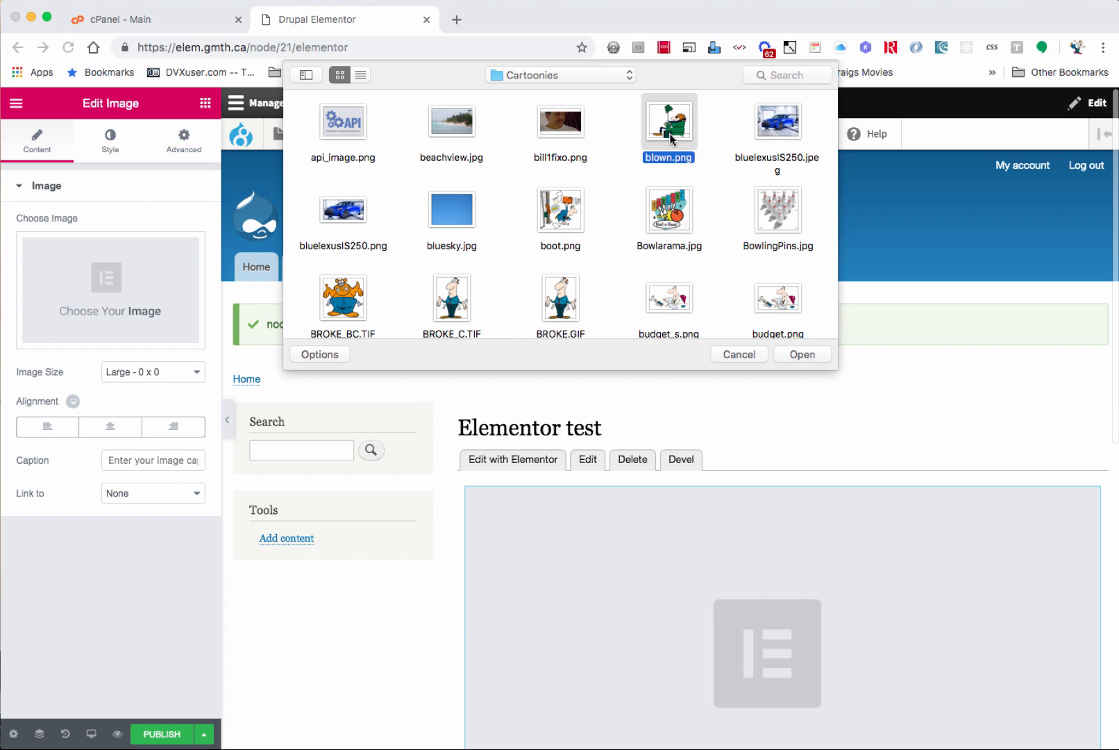
{"action": "double_click", "coordinate": [671, 139]}
{"action": "mouse_move", "coordinate": [671, 139]}
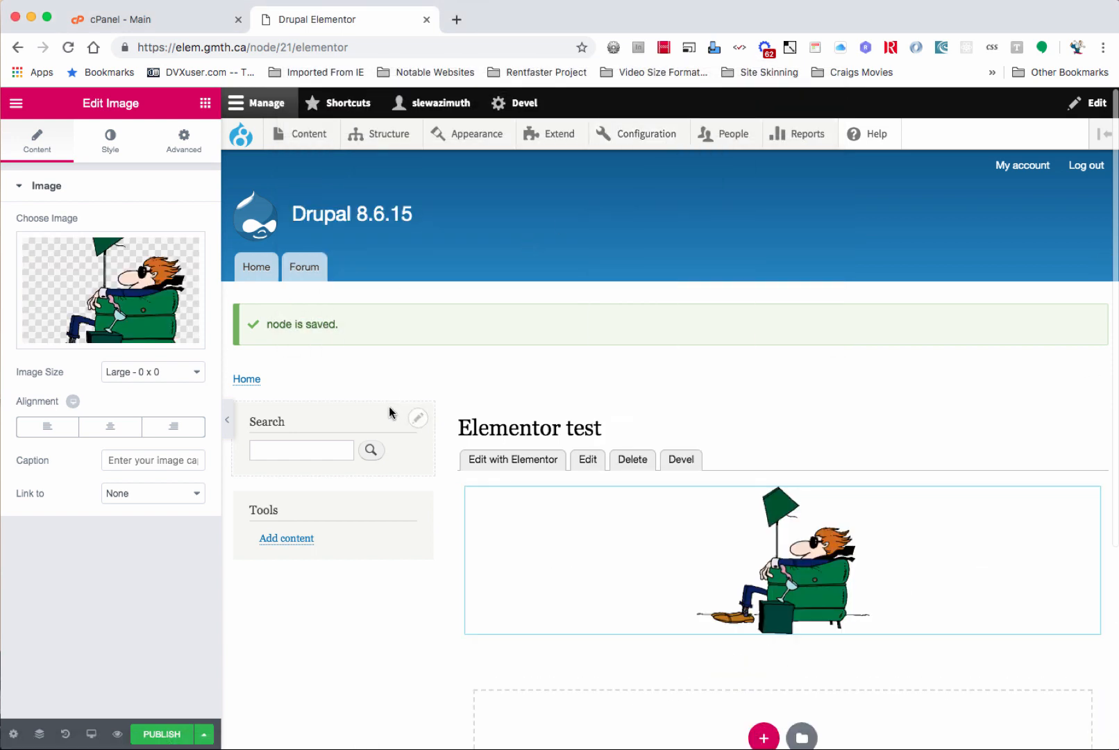
- Add a new section with three equal columns below the cartoon image
{"action": "scroll", "coordinate": [527, 529], "scroll_direction": "down", "scroll_amount": 5}
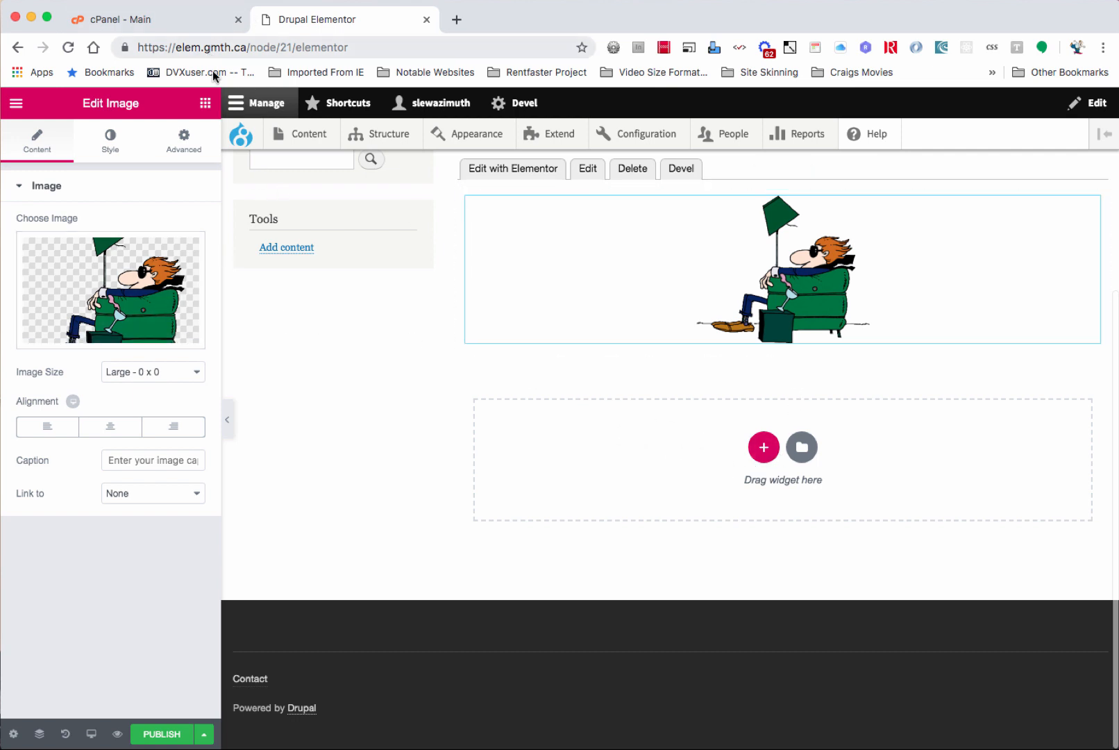
{"action": "left_click", "coordinate": [206, 103]}
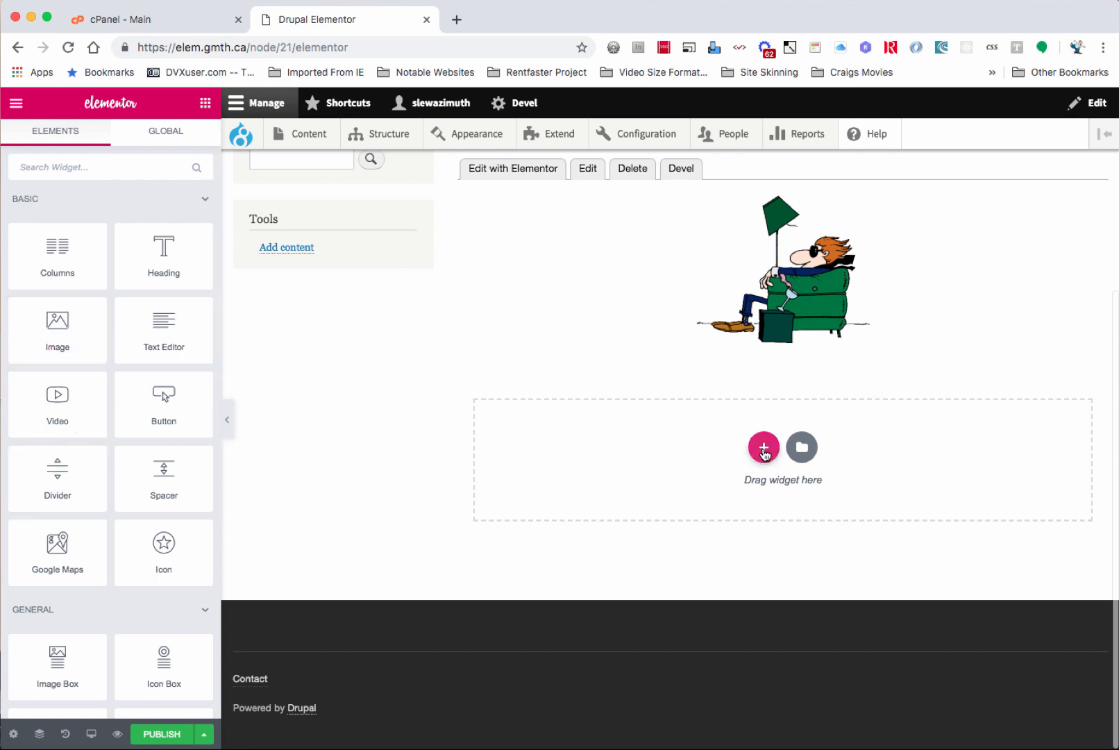
{"action": "left_click", "coordinate": [764, 448]}
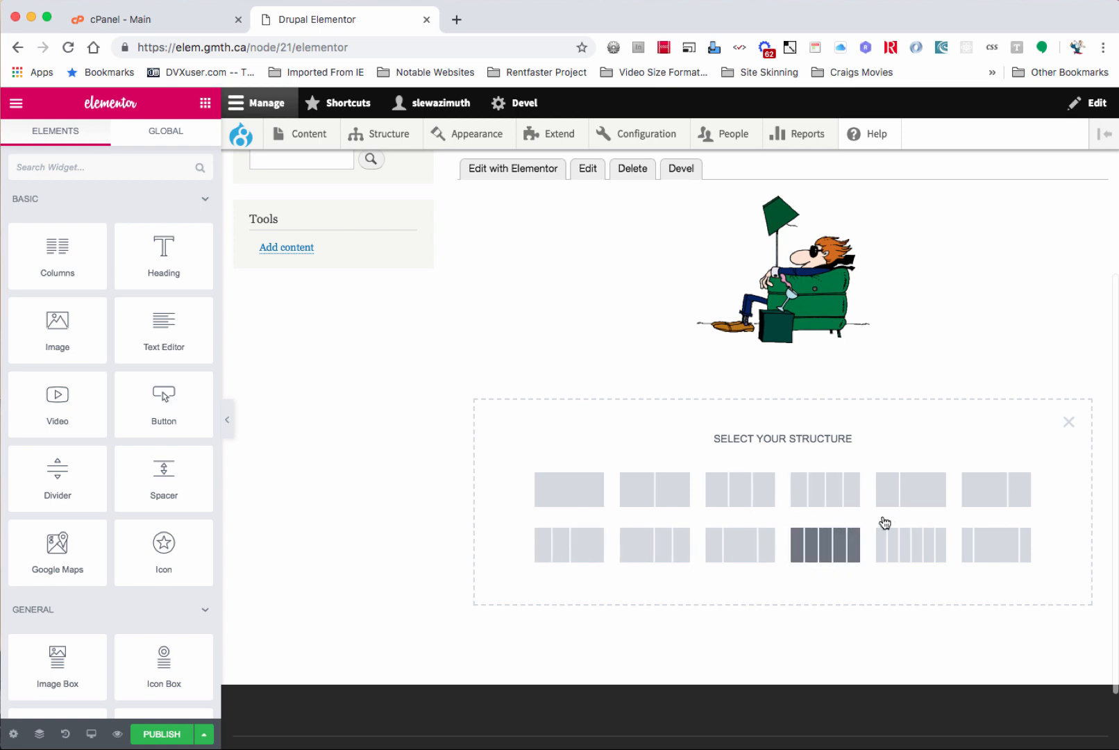
{"action": "left_click", "coordinate": [748, 499]}
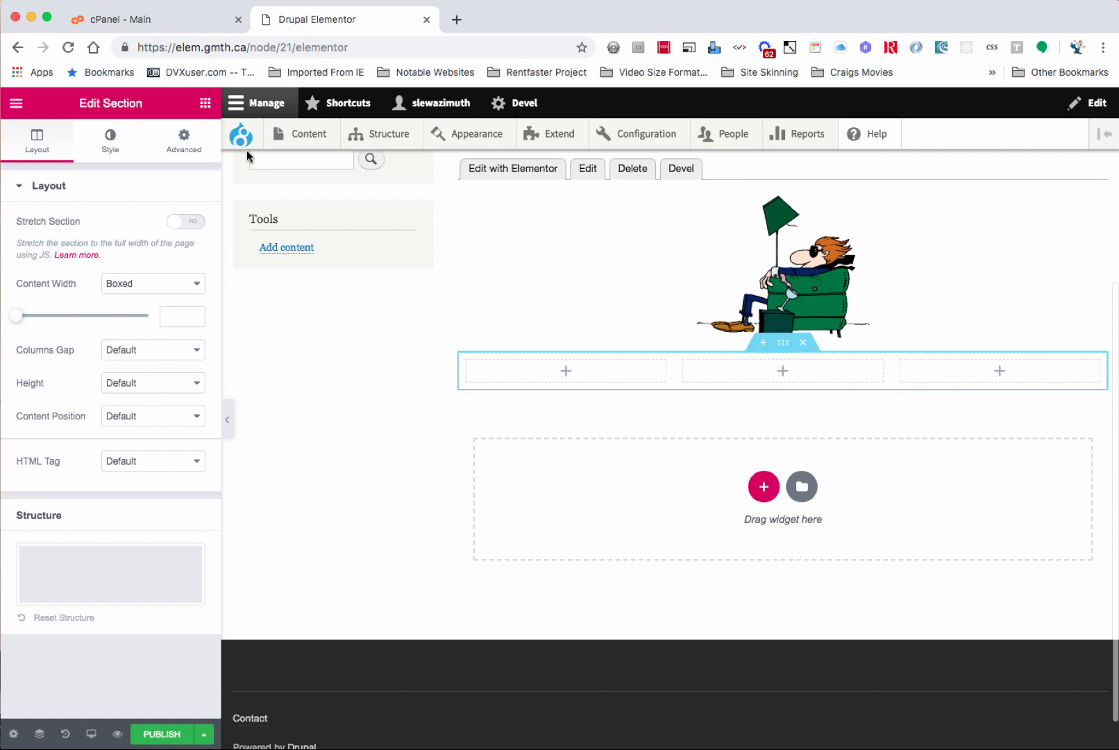
- Place an Image widget in the first column of the three-column section and load budget.png from the Cartoonies folder into it
{"action": "left_click", "coordinate": [212, 105]}
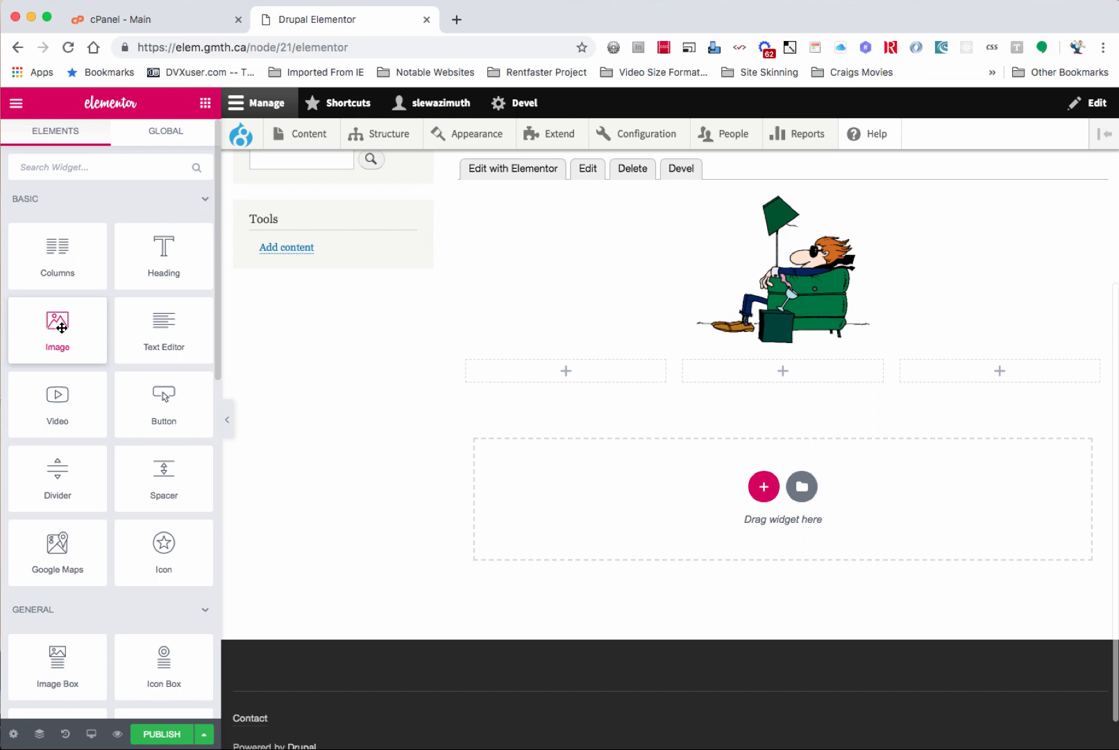
{"action": "left_click_drag", "start_coordinate": [61, 328], "coordinate": [499, 369]}
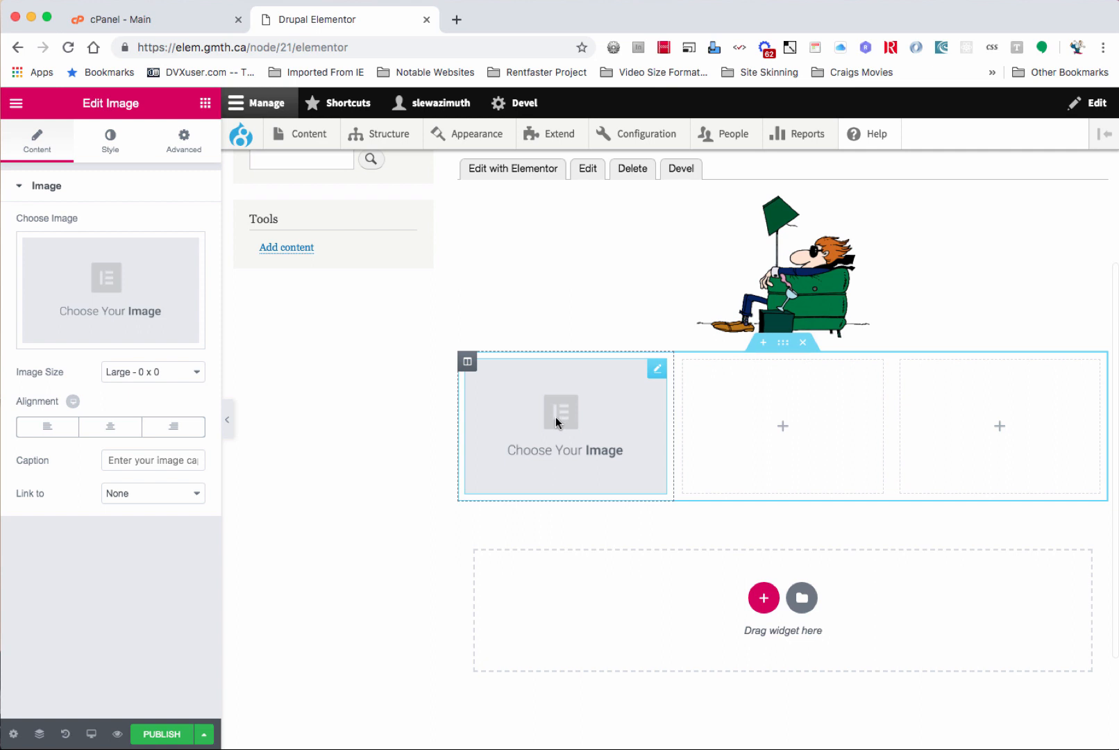
{"action": "left_click", "coordinate": [119, 310]}
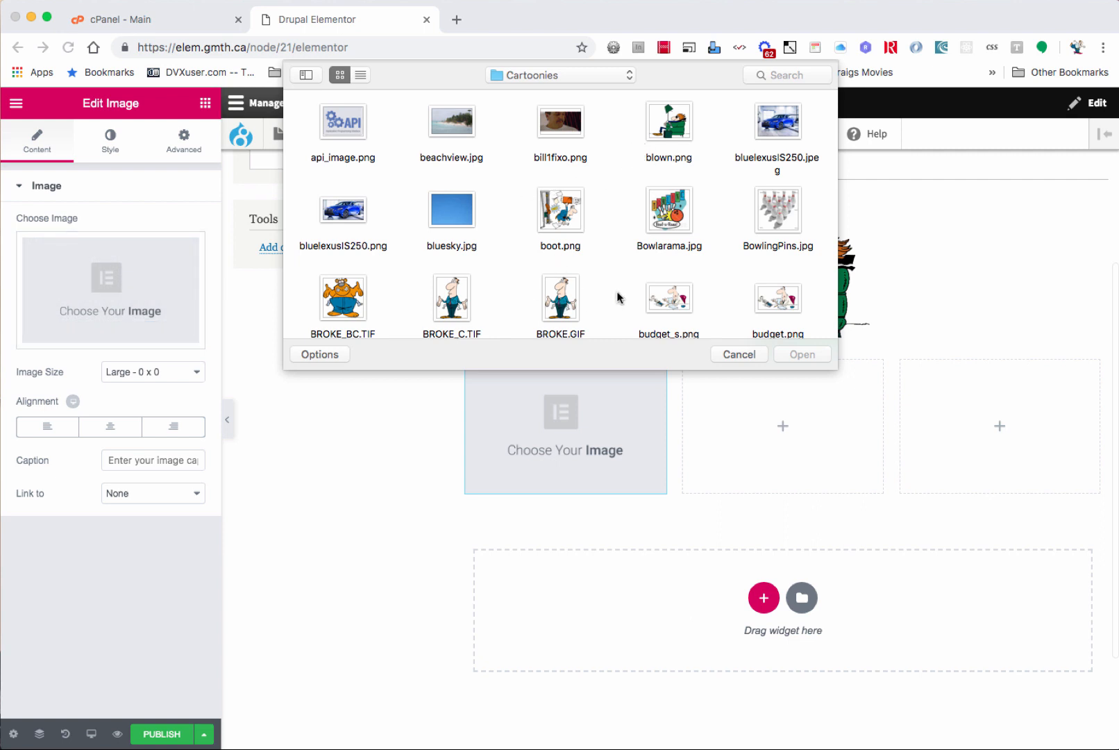
{"action": "scroll", "coordinate": [618, 298], "scroll_direction": "down", "scroll_amount": 3}
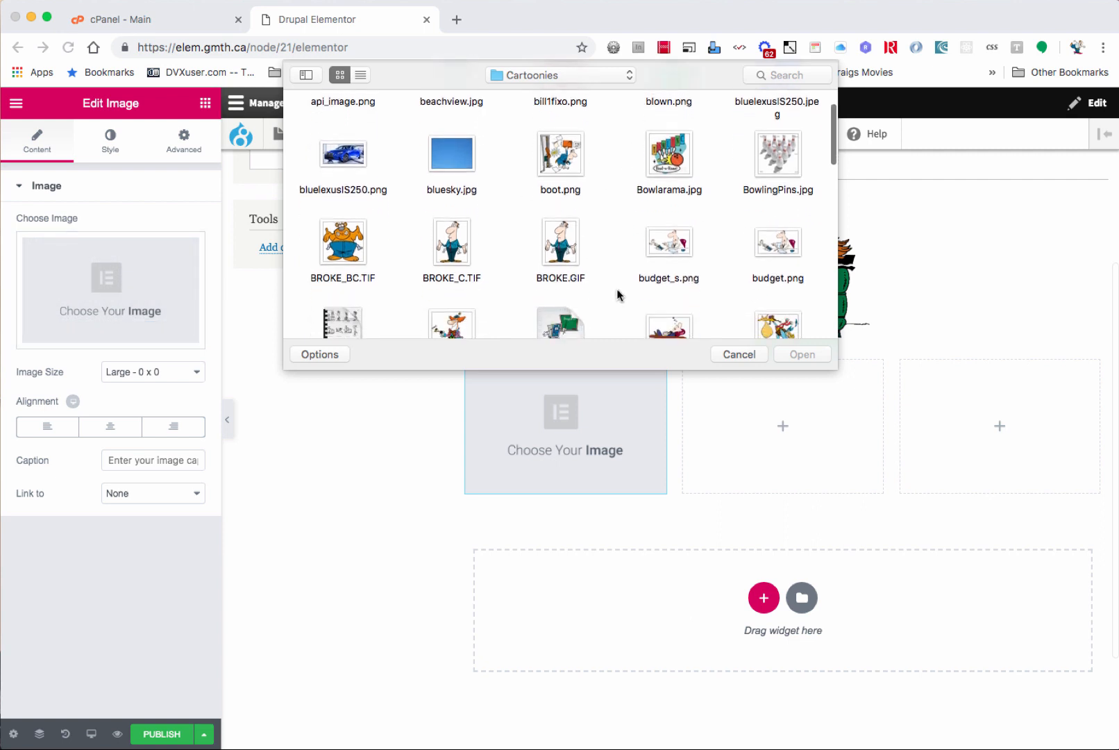
{"action": "left_click", "coordinate": [778, 231]}
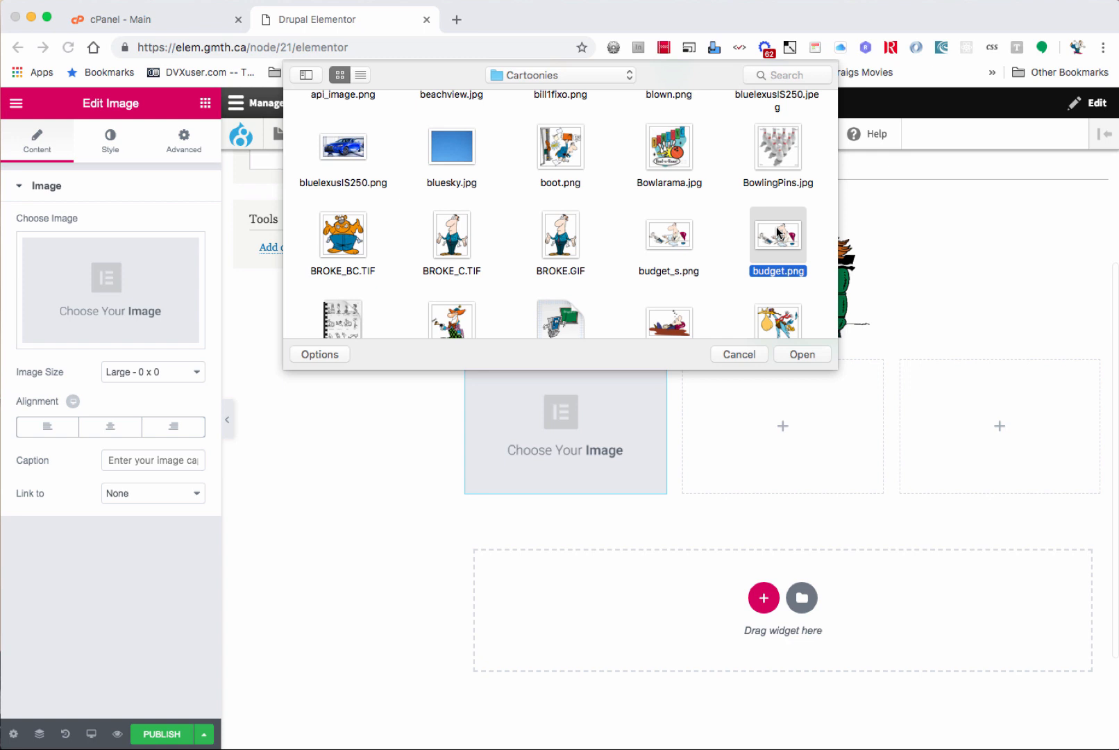
{"action": "double_click", "coordinate": [778, 231]}
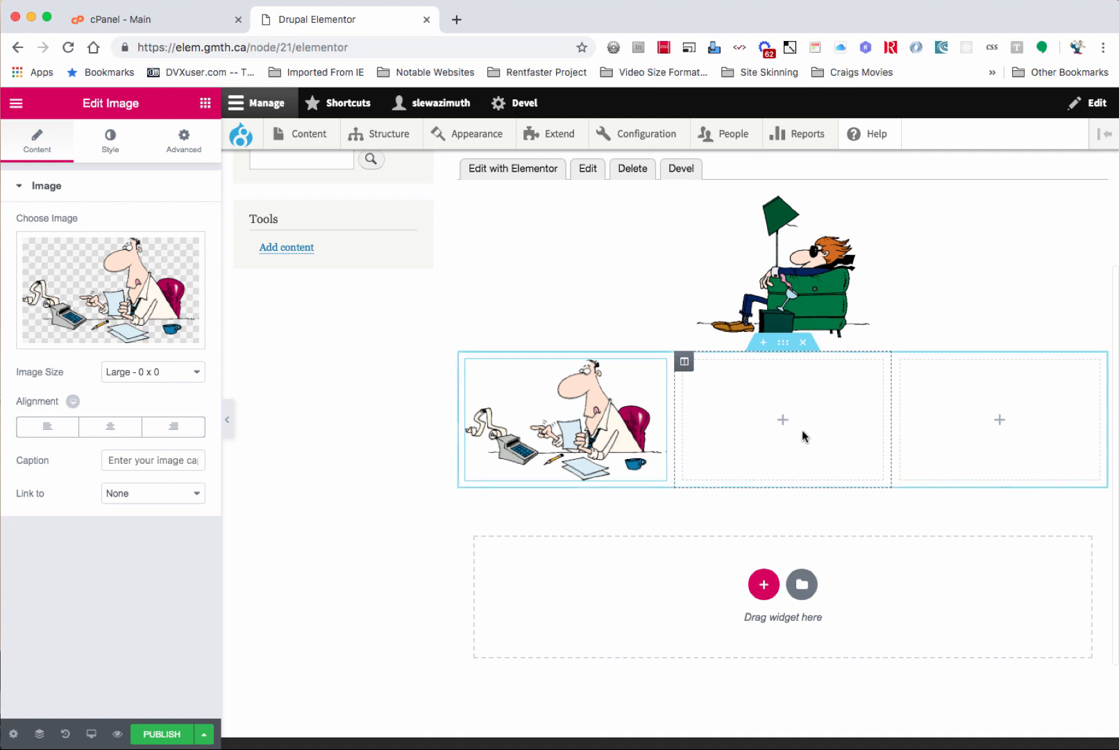
- Delete the three-column section and the section with the green armchair cartoon from the page
{"action": "left_click", "coordinate": [802, 345]}
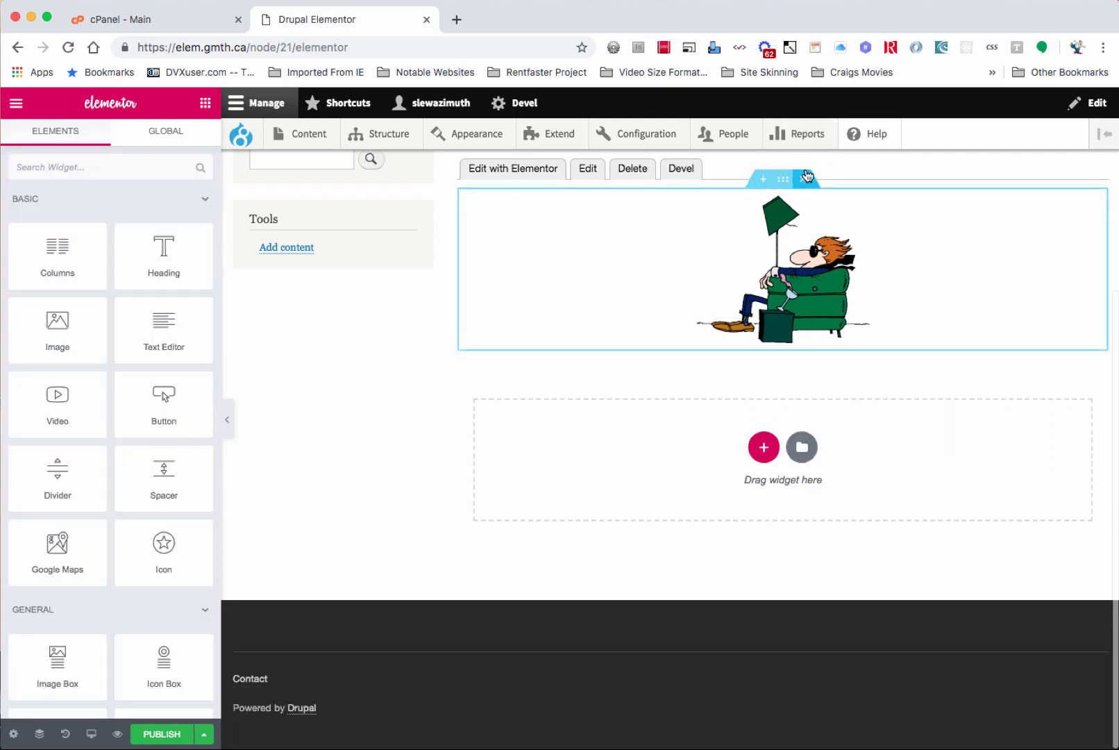
{"action": "left_click", "coordinate": [802, 180]}
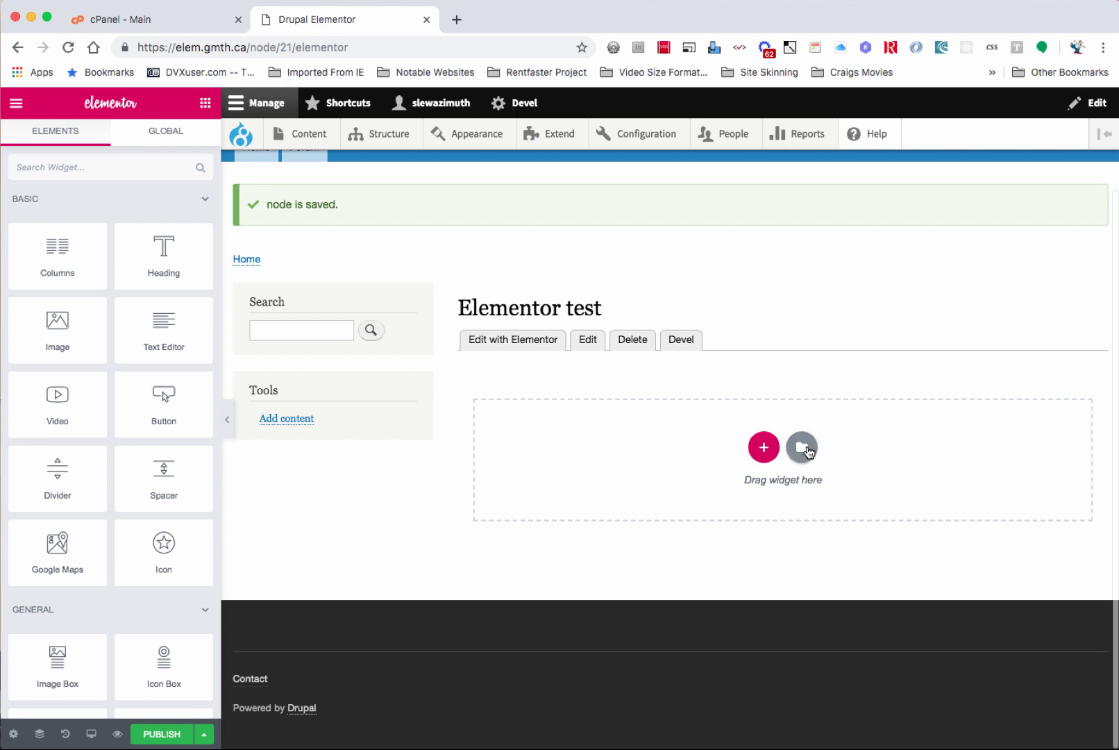
- Insert the black single-person testimonial block with the portrait photo from the library's Blocks into the empty page
{"action": "left_click", "coordinate": [804, 450]}
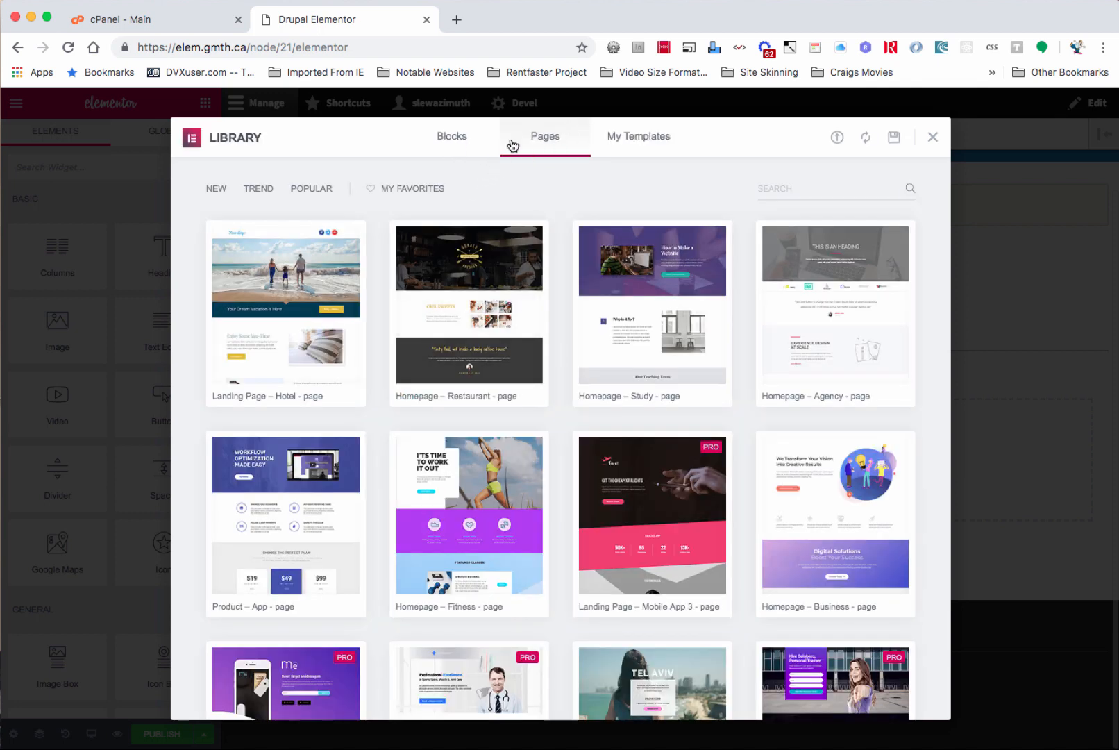
{"action": "left_click", "coordinate": [456, 144]}
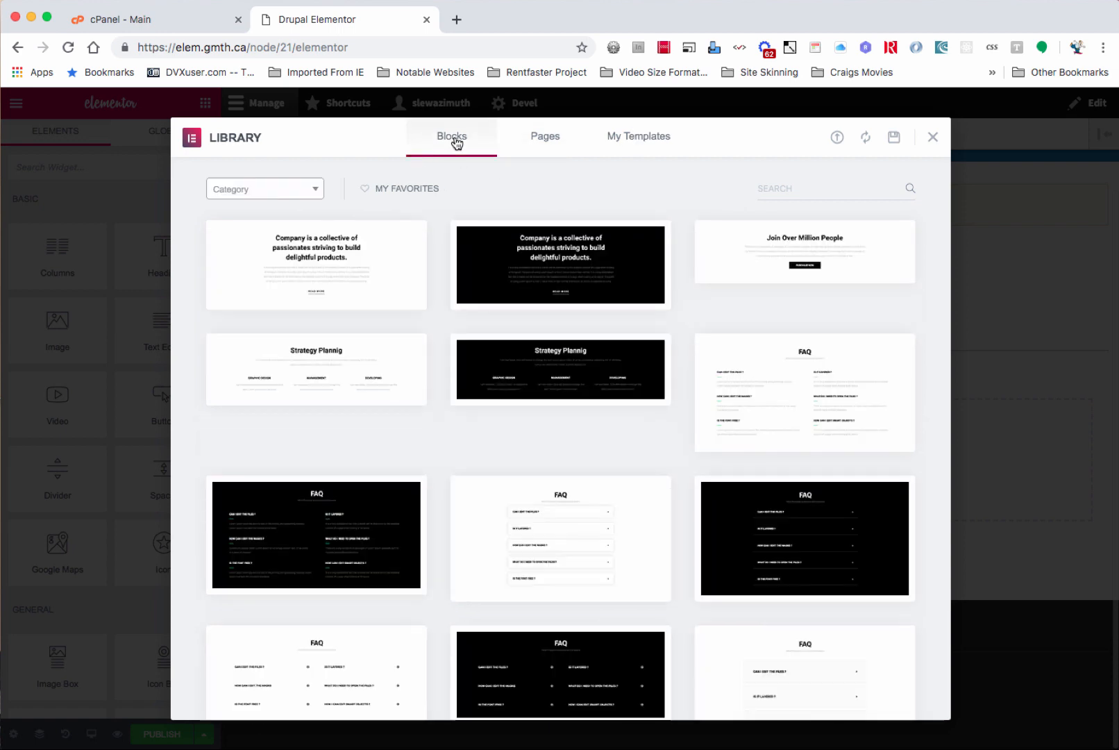
{"action": "scroll", "coordinate": [524, 205], "scroll_direction": "down", "scroll_amount": 20}
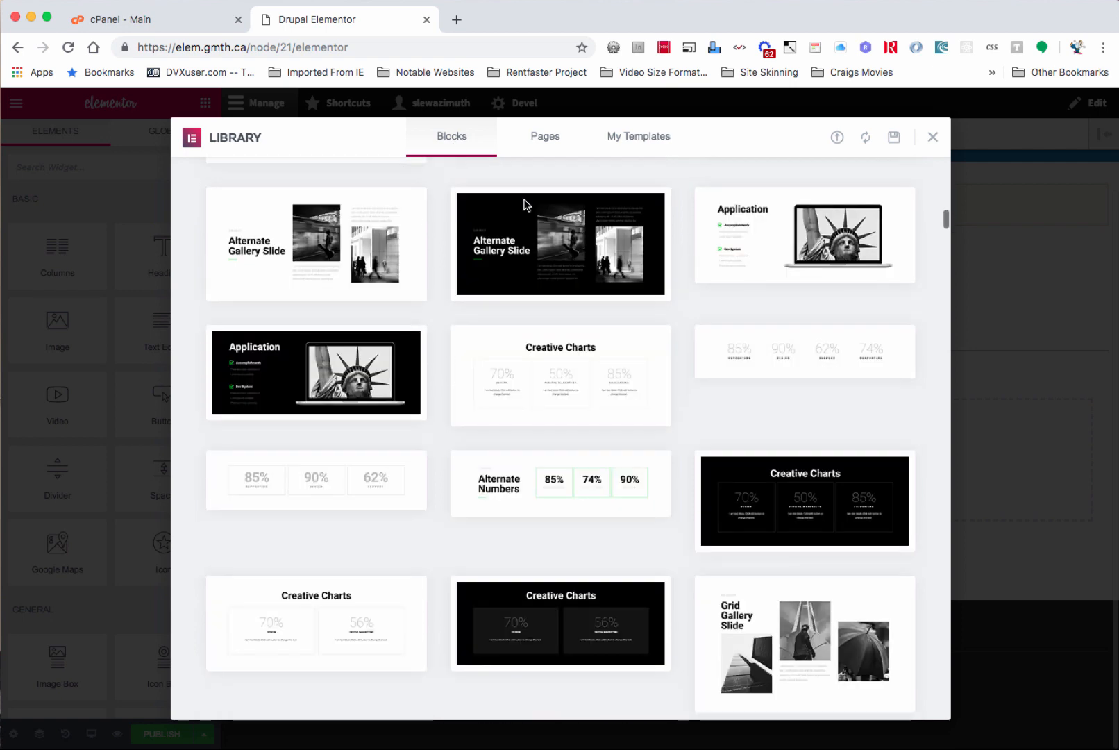
{"action": "scroll", "coordinate": [527, 206], "scroll_direction": "down", "scroll_amount": 6}
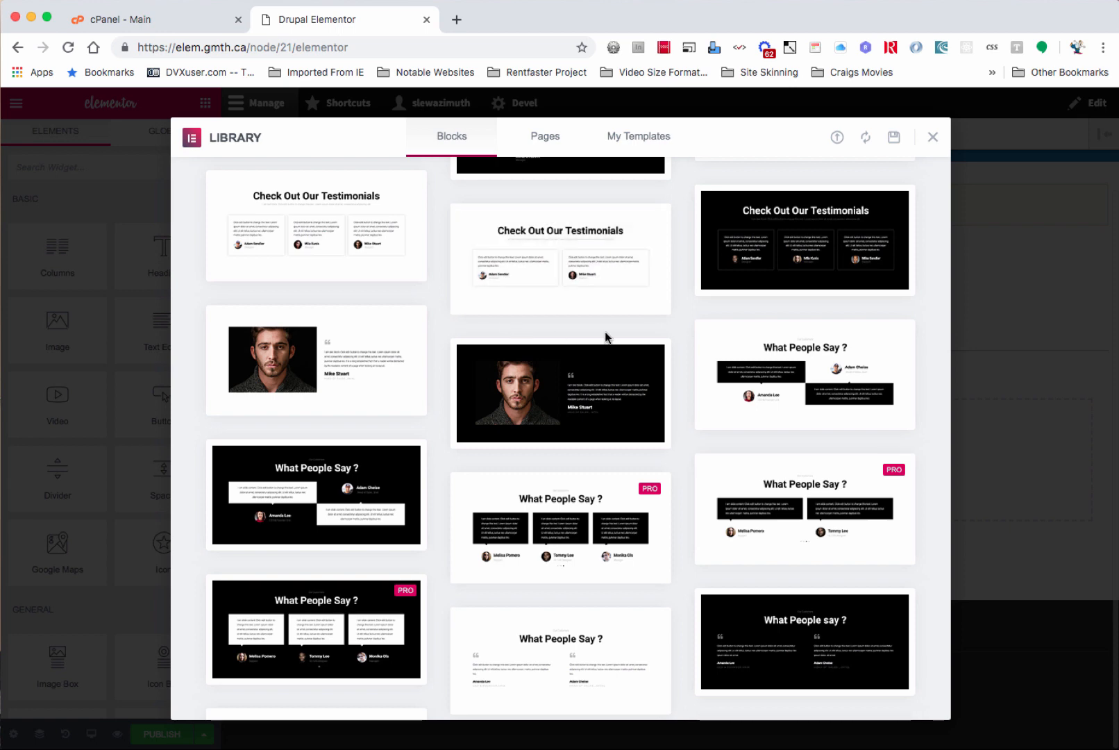
{"action": "mouse_move", "coordinate": [603, 393]}
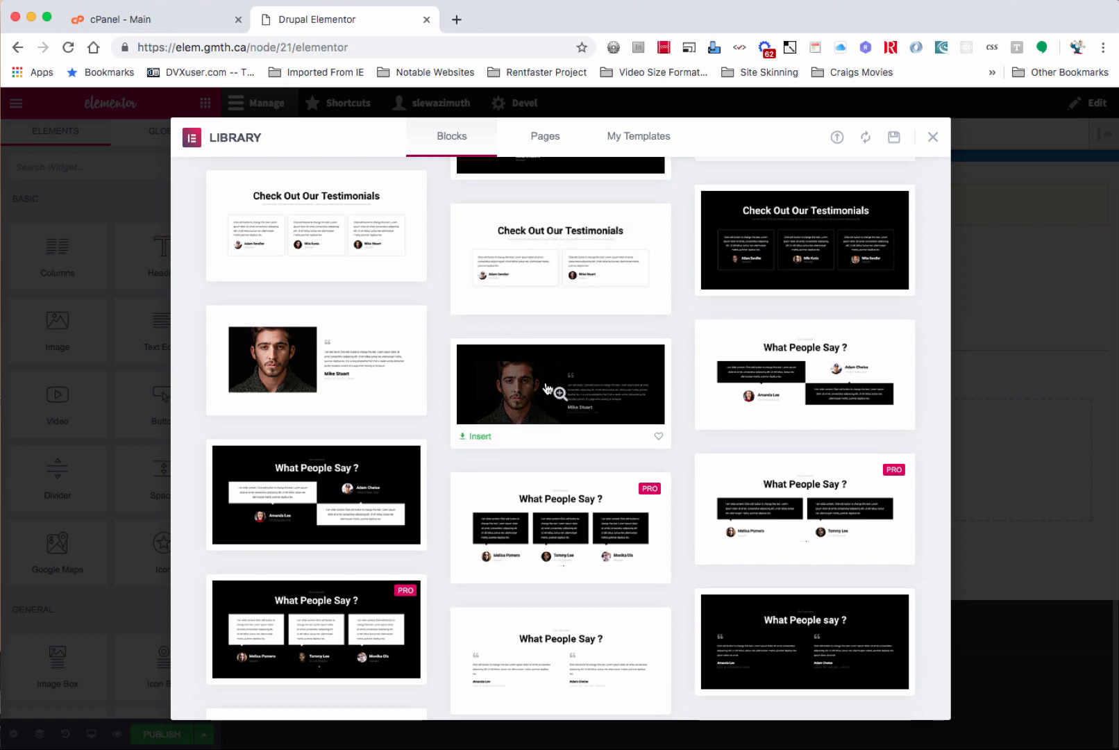
{"action": "left_click", "coordinate": [479, 438]}
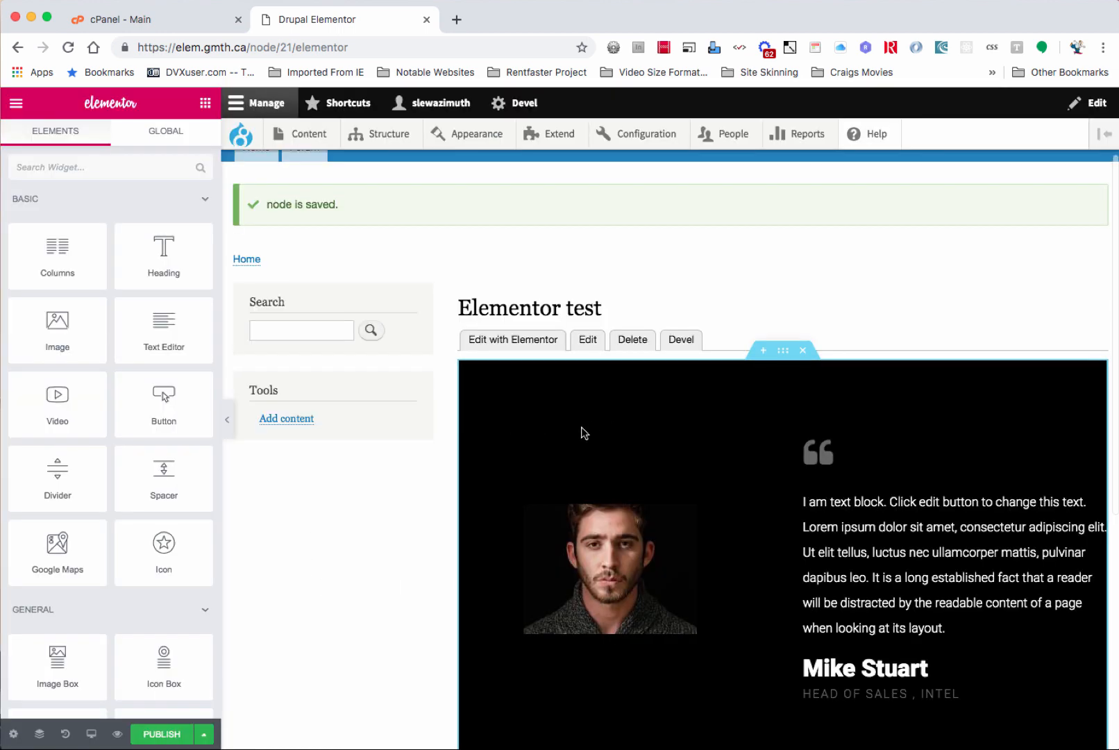
- Insert the black "Company is a collective of passionates striving to build delightful products" block from the library below the testimonial
{"action": "scroll", "coordinate": [652, 450], "scroll_direction": "down", "scroll_amount": 6}
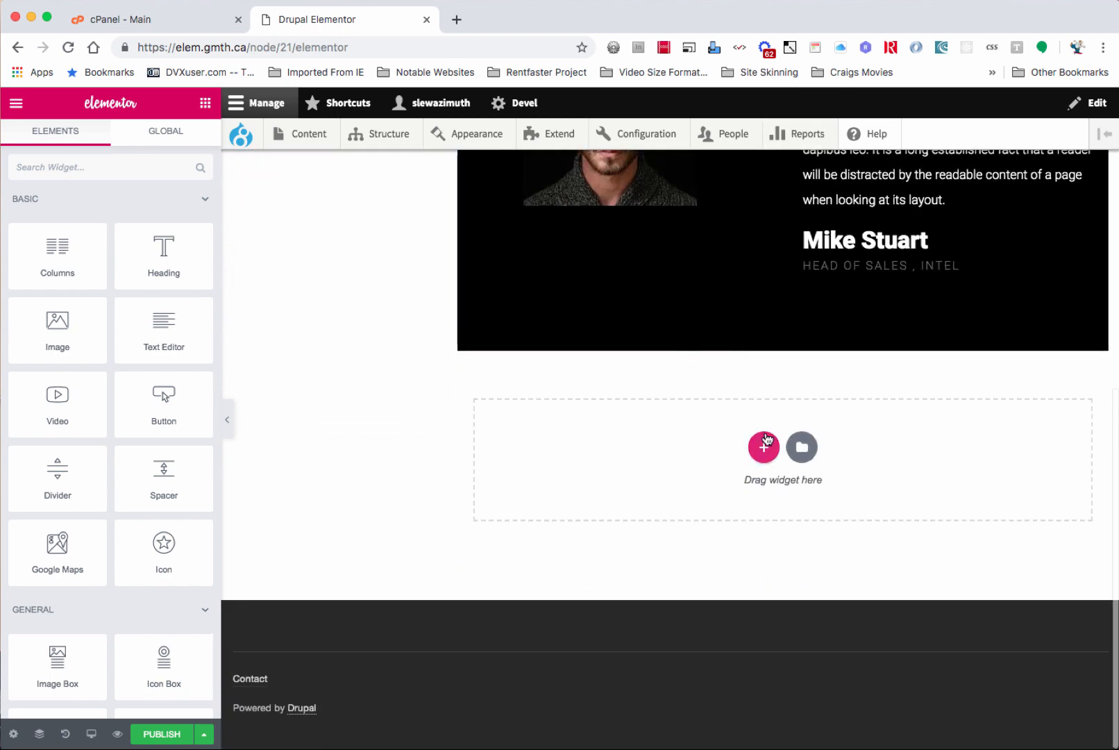
{"action": "left_click", "coordinate": [805, 447]}
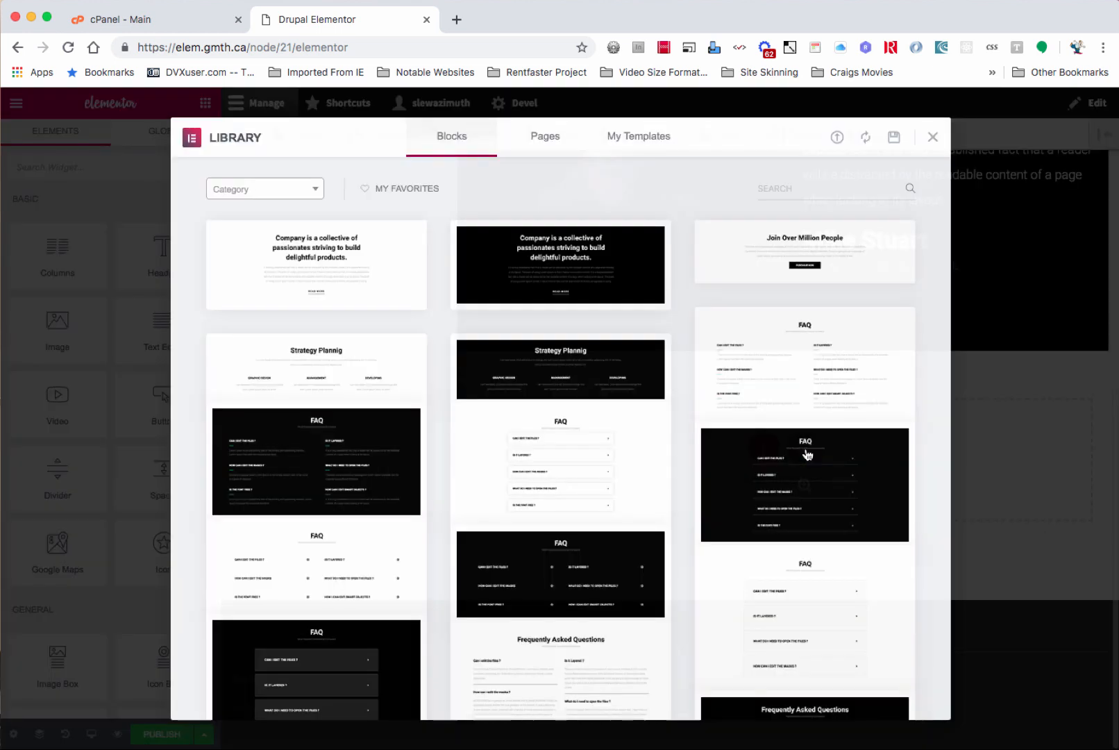
{"action": "mouse_move", "coordinate": [594, 268]}
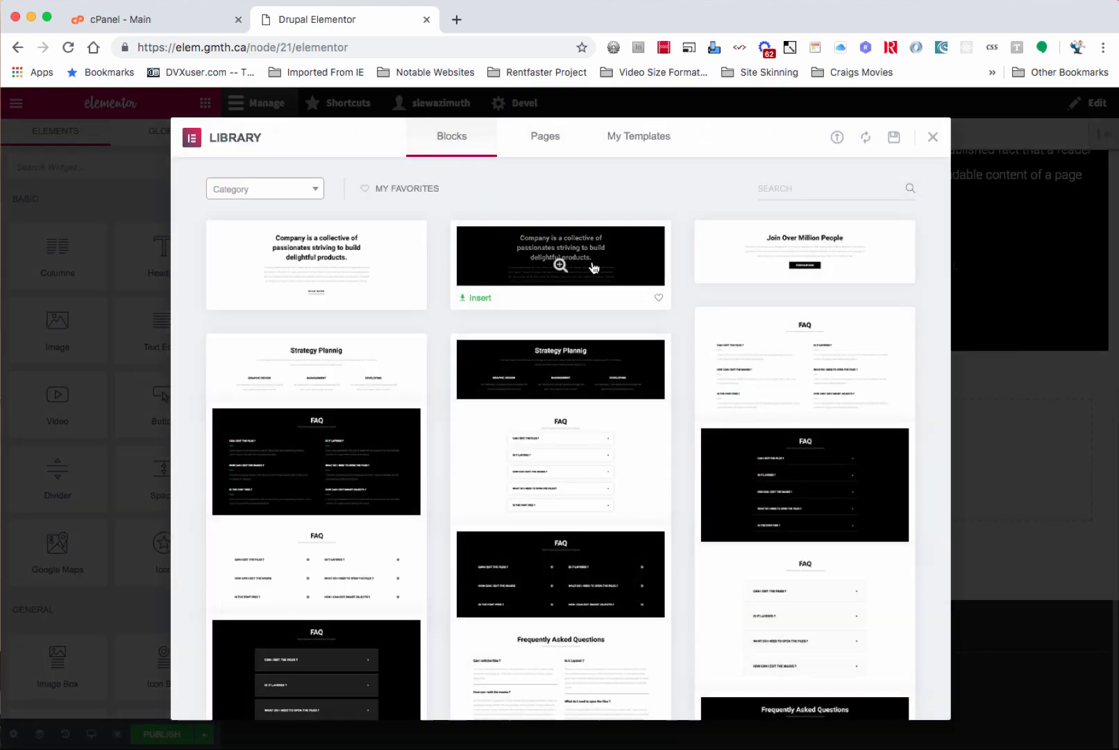
{"action": "left_click", "coordinate": [479, 298]}
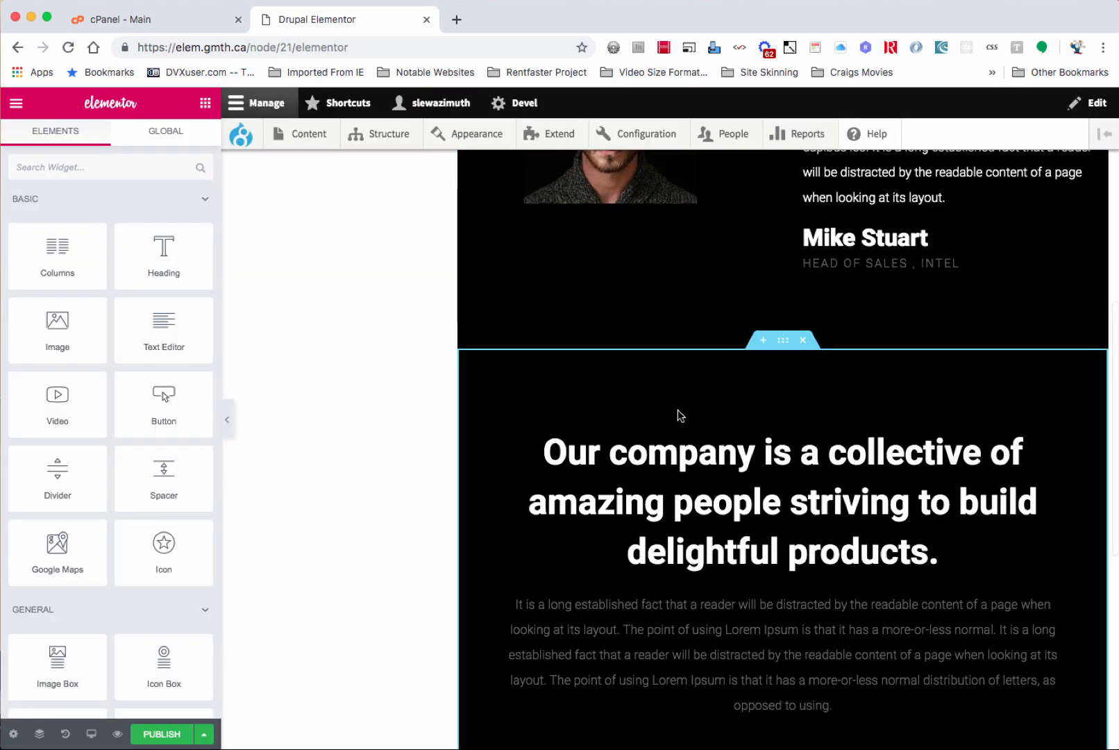
- Replace the portrait photo in the testimonial block with hippo.png from the Cartoonies folder
{"action": "scroll", "coordinate": [680, 416], "scroll_direction": "up", "scroll_amount": 1}
{"action": "scroll", "coordinate": [759, 173], "scroll_direction": "up", "scroll_amount": 5}
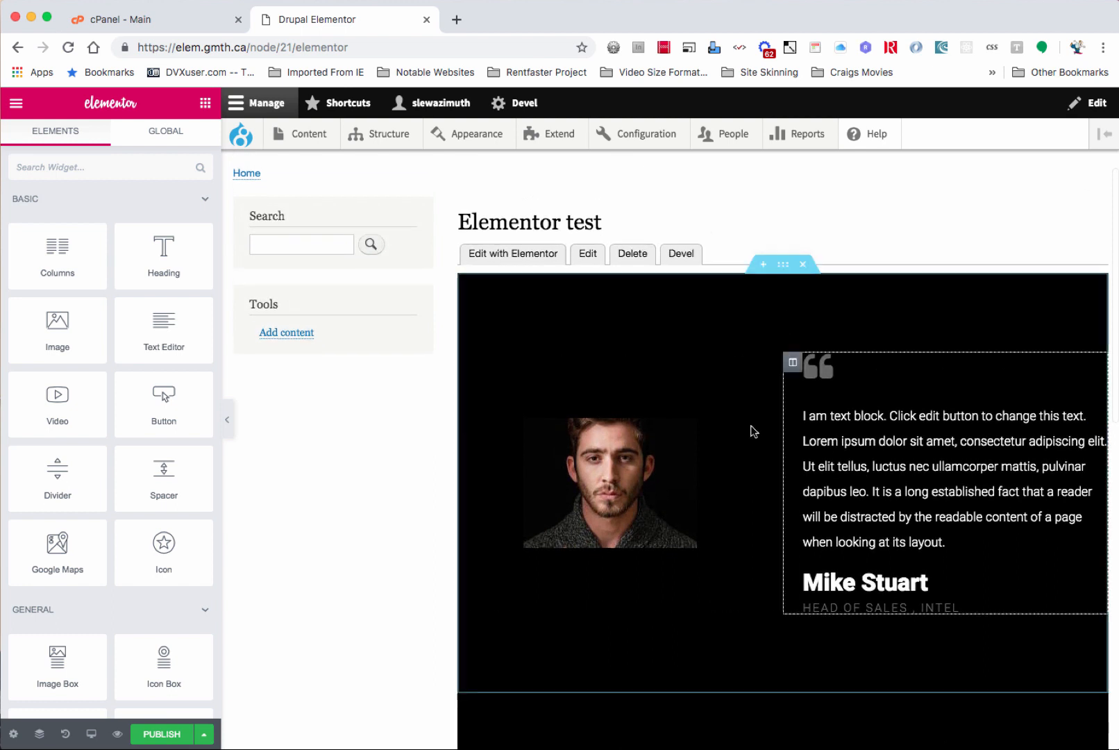
{"action": "left_click", "coordinate": [610, 469]}
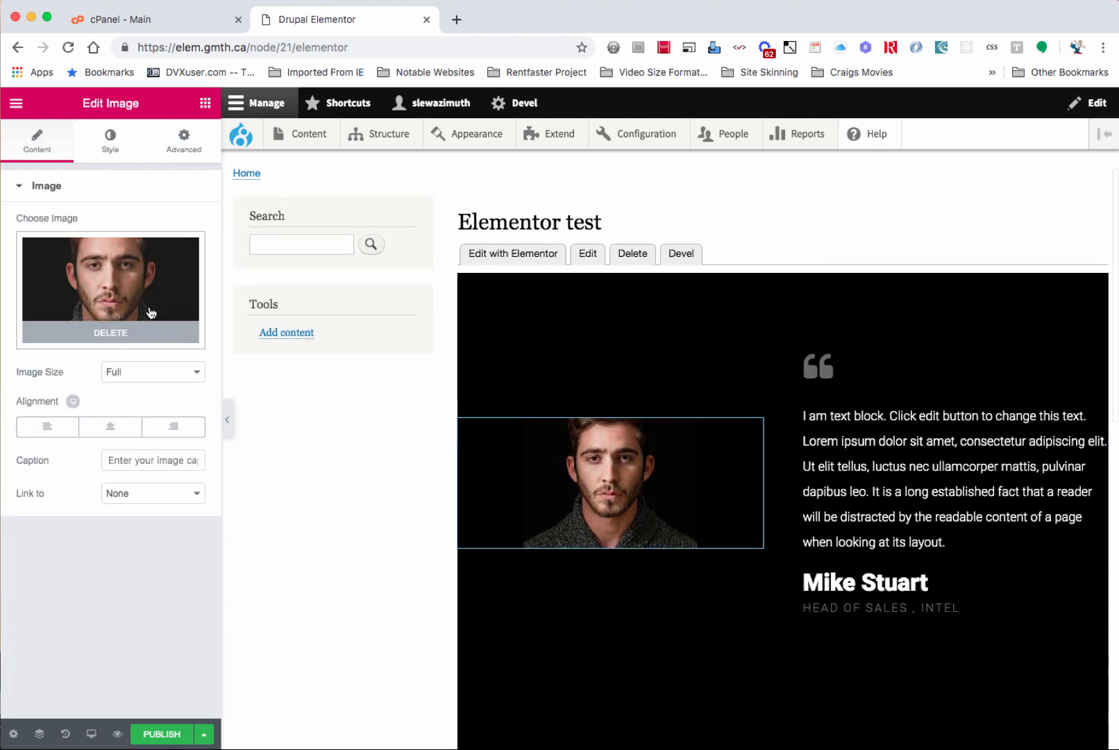
{"action": "left_click", "coordinate": [122, 294]}
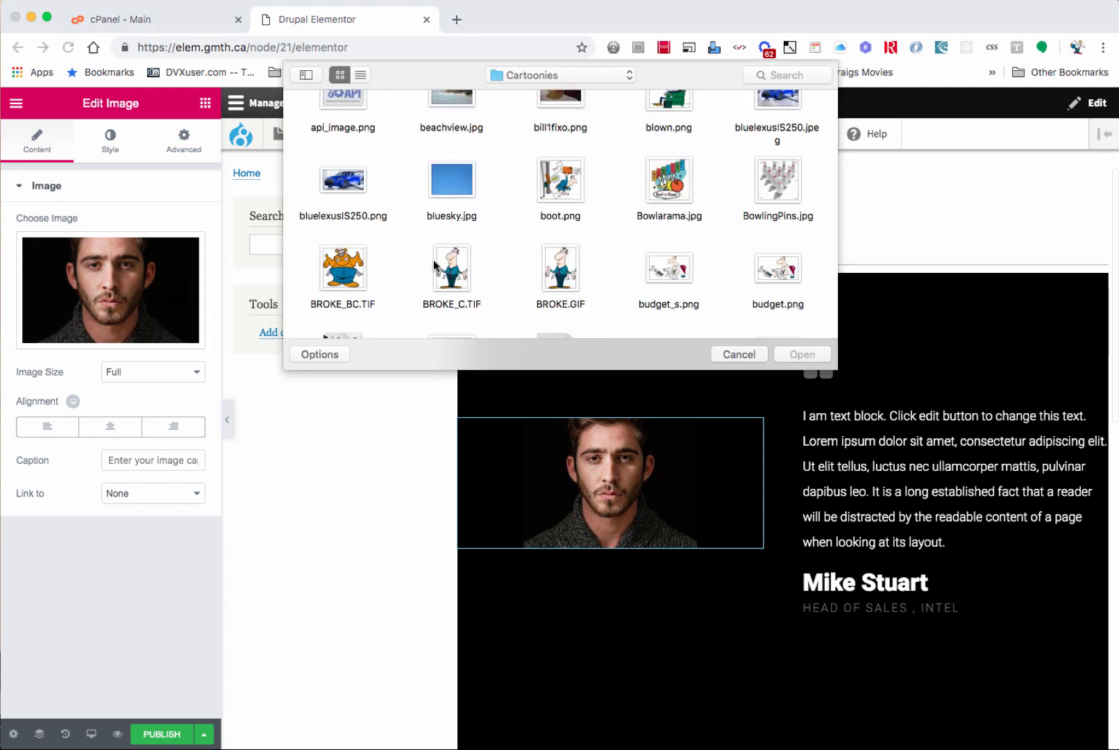
{"action": "scroll", "coordinate": [482, 240], "scroll_direction": "down", "scroll_amount": 5}
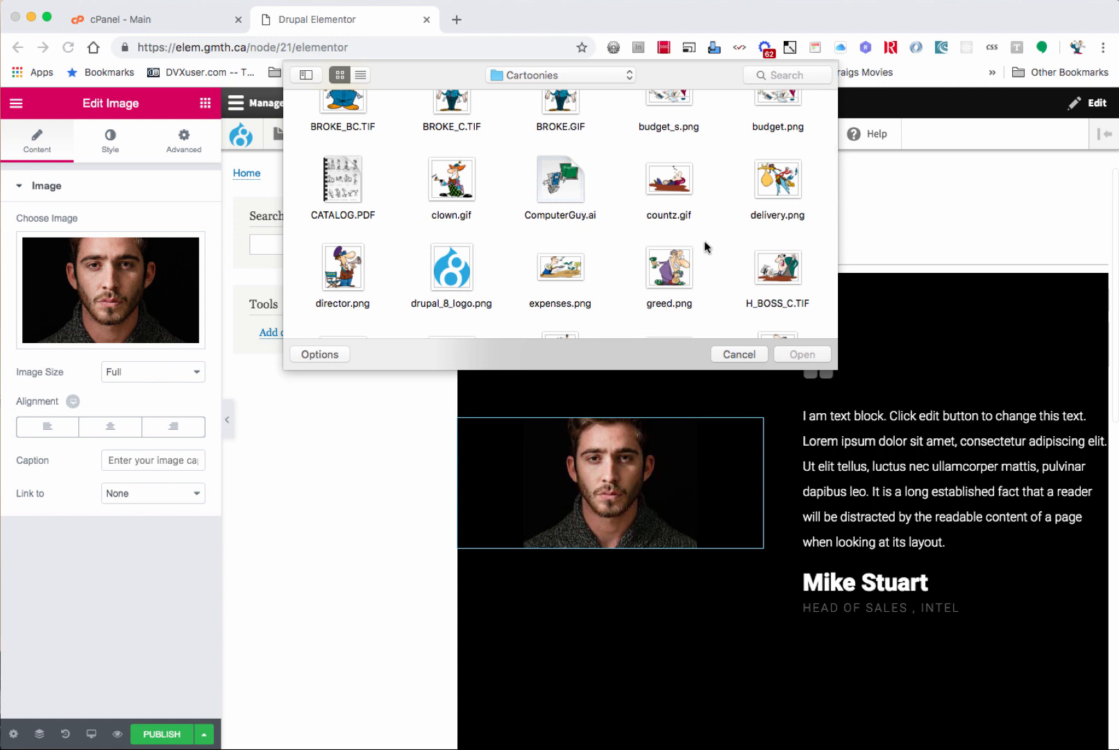
{"action": "scroll", "coordinate": [708, 236], "scroll_direction": "down", "scroll_amount": 5}
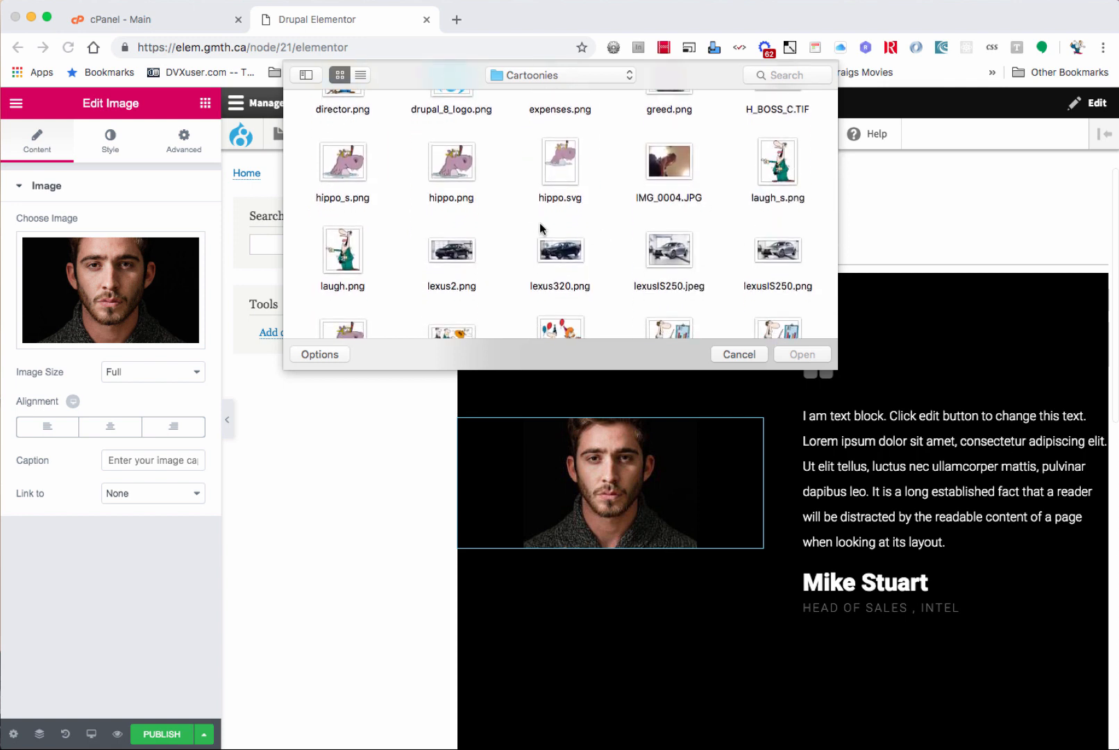
{"action": "left_click", "coordinate": [447, 161]}
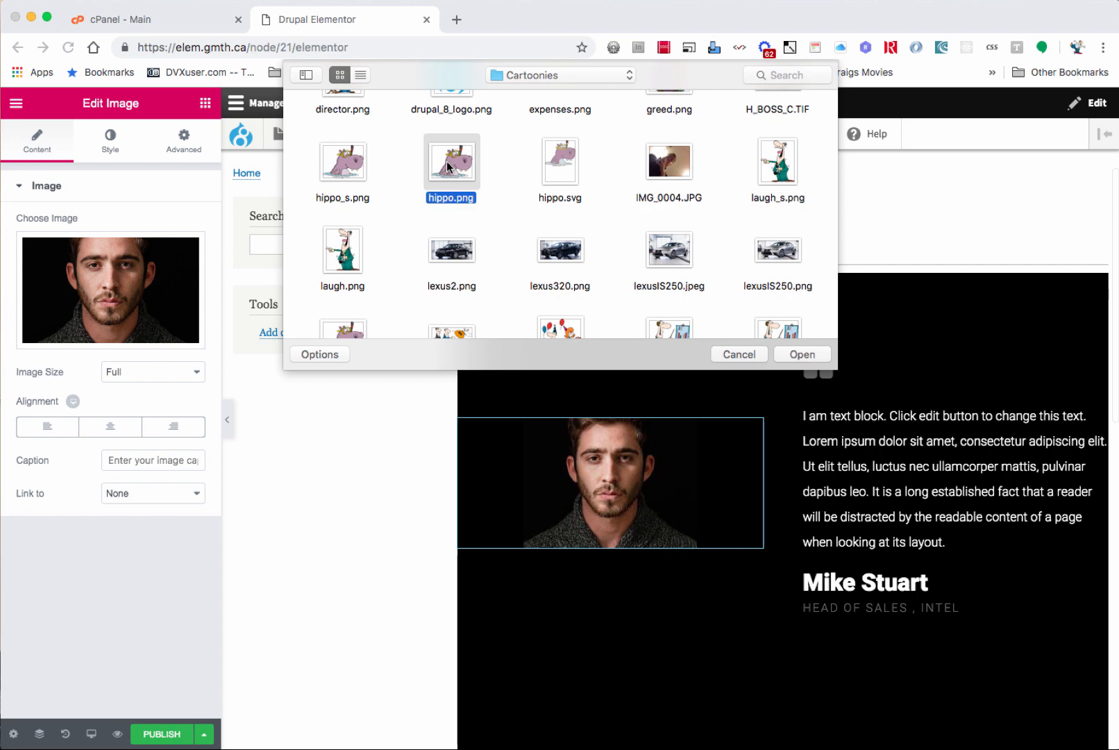
{"action": "double_click", "coordinate": [447, 161]}
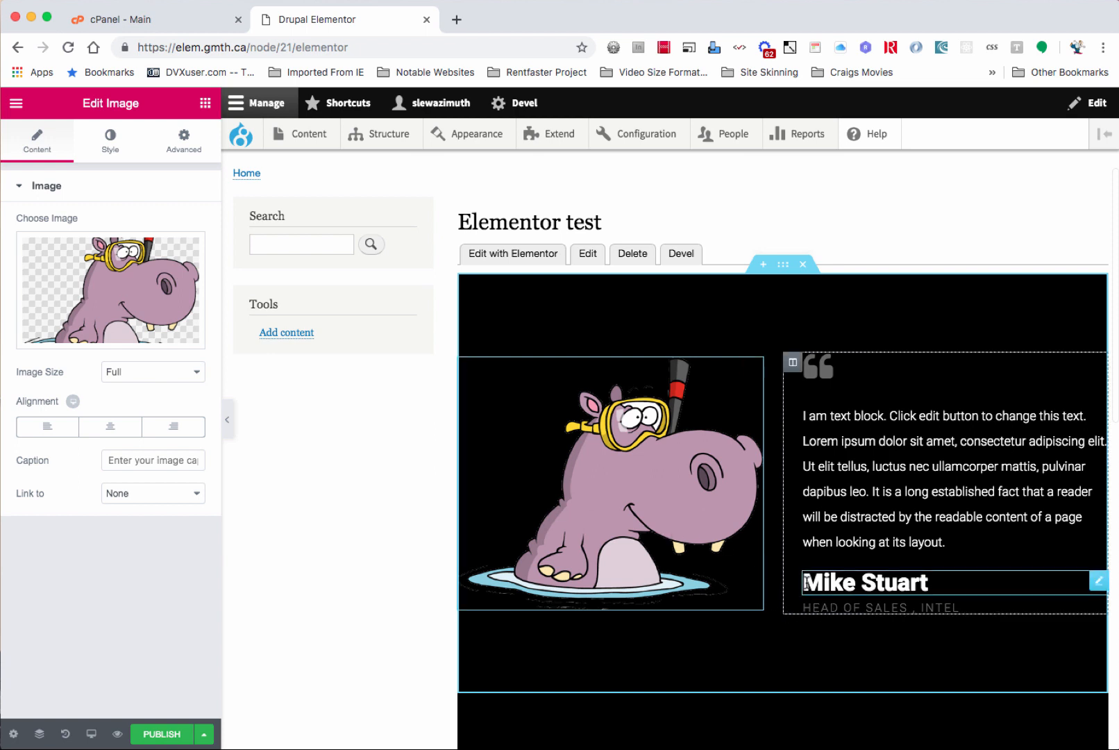
- Replace the name heading below the testimonial's quote text with "Hippo Bob"
{"action": "left_click_drag", "start_coordinate": [808, 582], "coordinate": [967, 585]}
{"action": "left_click", "coordinate": [967, 584]}
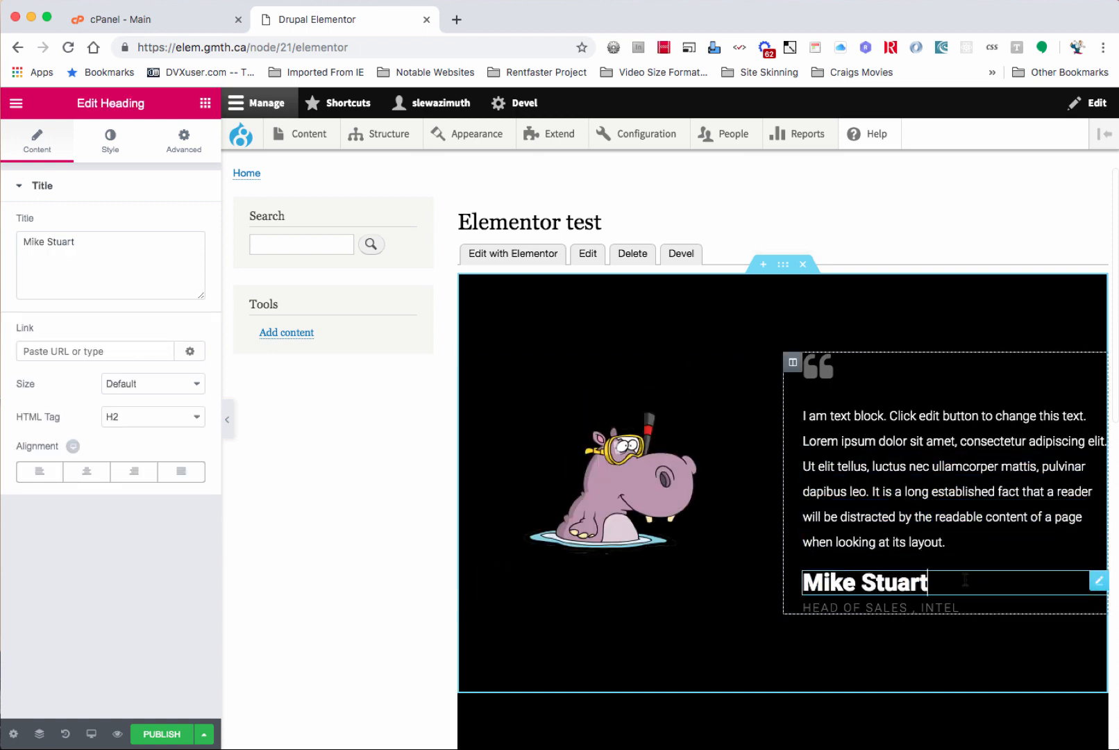
{"action": "type", "text": "\\"}
{"action": "key", "text": "BackSpace"}
{"action": "key", "text": "BackSpace"}
{"action": "key", "text": "BackSpace"}
{"action": "key", "text": "BackSpace"}
{"action": "key", "text": "BackSpace"}
{"action": "key", "text": "BackSpace"}
{"action": "key", "text": "BackSpace"}
{"action": "key", "text": "BackSpace"}
{"action": "key", "text": "BackSpace"}
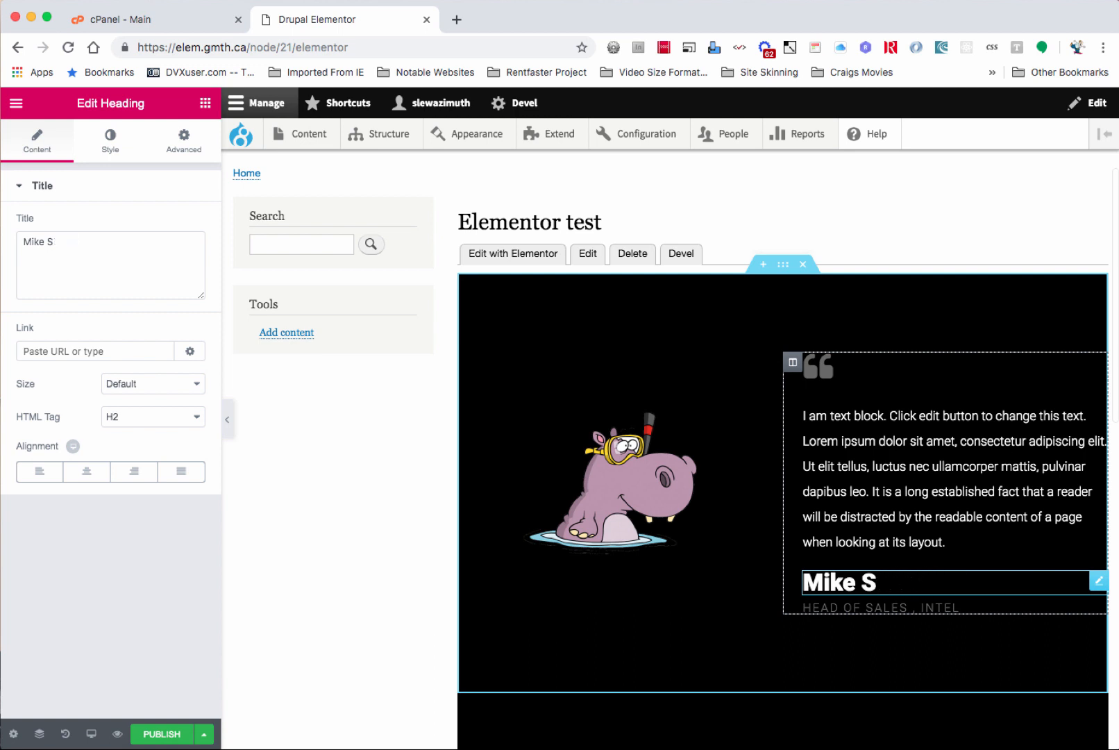
{"action": "key", "text": "BackSpace"}
{"action": "key", "text": "BackSpace"}
{"action": "key", "text": "BackSpace"}
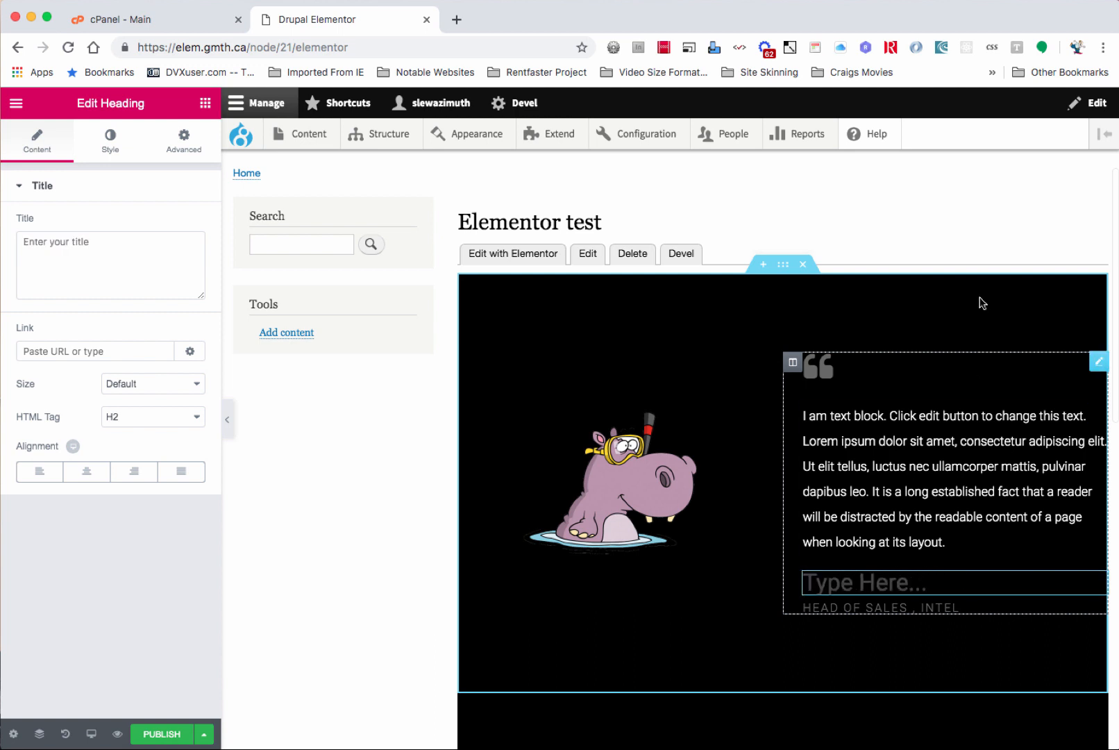
{"action": "type", "text": "Hipp"}
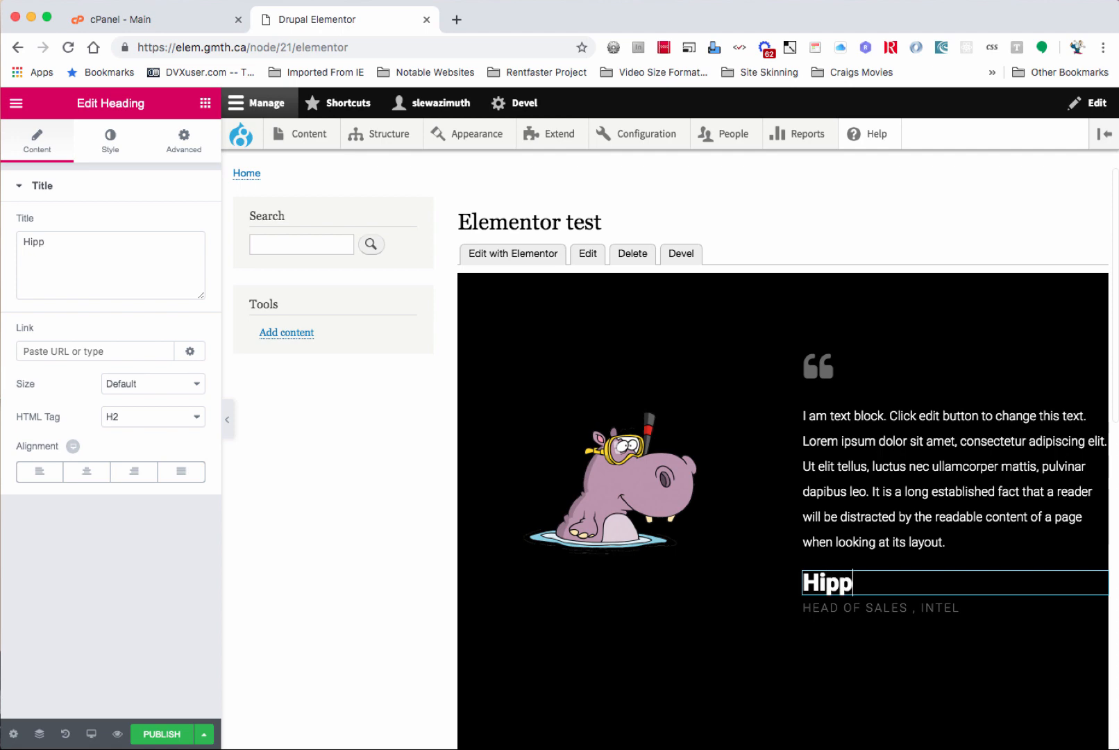
{"action": "type", "text": "o Bob"}
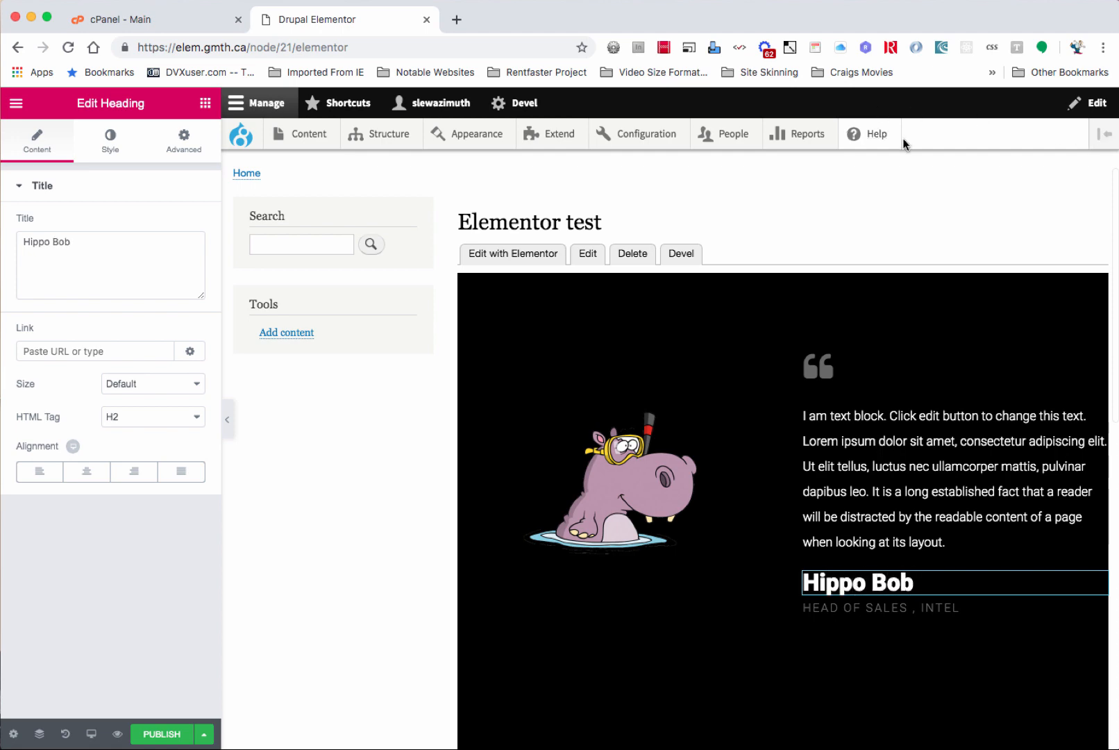
- Review the page's two blocks, publish the page and exit Elementor to Drupal
{"action": "scroll", "coordinate": [907, 178], "scroll_direction": "down", "scroll_amount": 10}
{"action": "scroll", "coordinate": [907, 178], "scroll_direction": "down", "scroll_amount": 1}
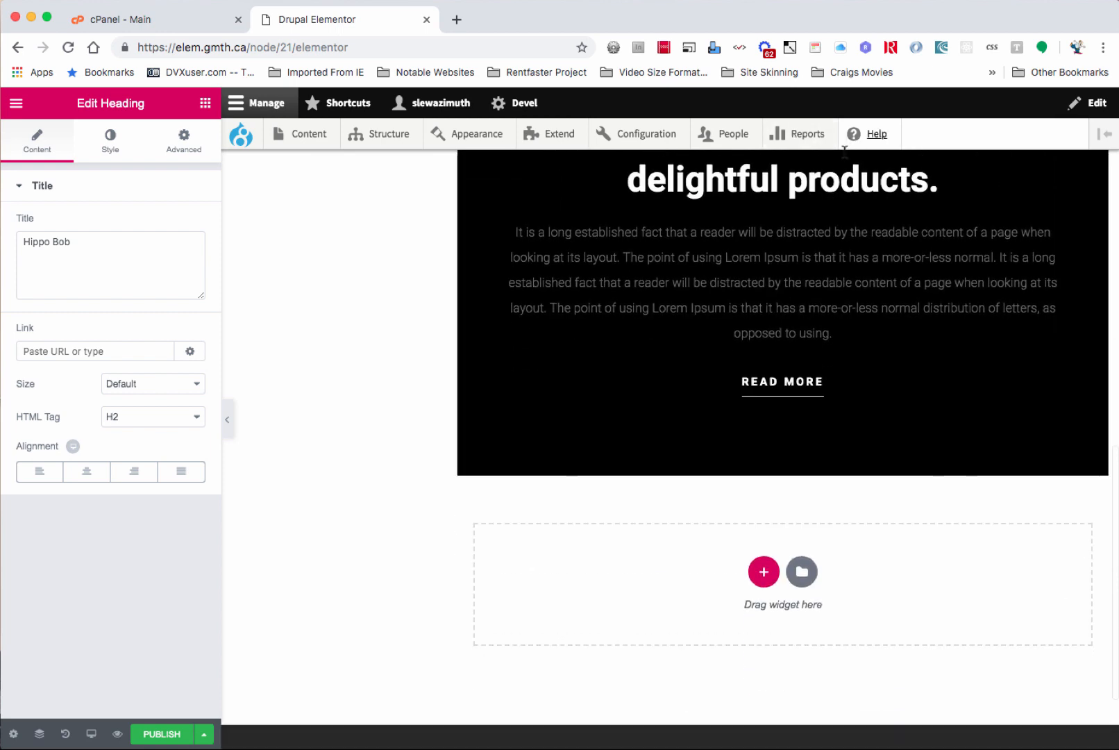
{"action": "scroll", "coordinate": [881, 223], "scroll_direction": "up", "scroll_amount": 3}
{"action": "scroll", "coordinate": [714, 295], "scroll_direction": "up", "scroll_amount": 5}
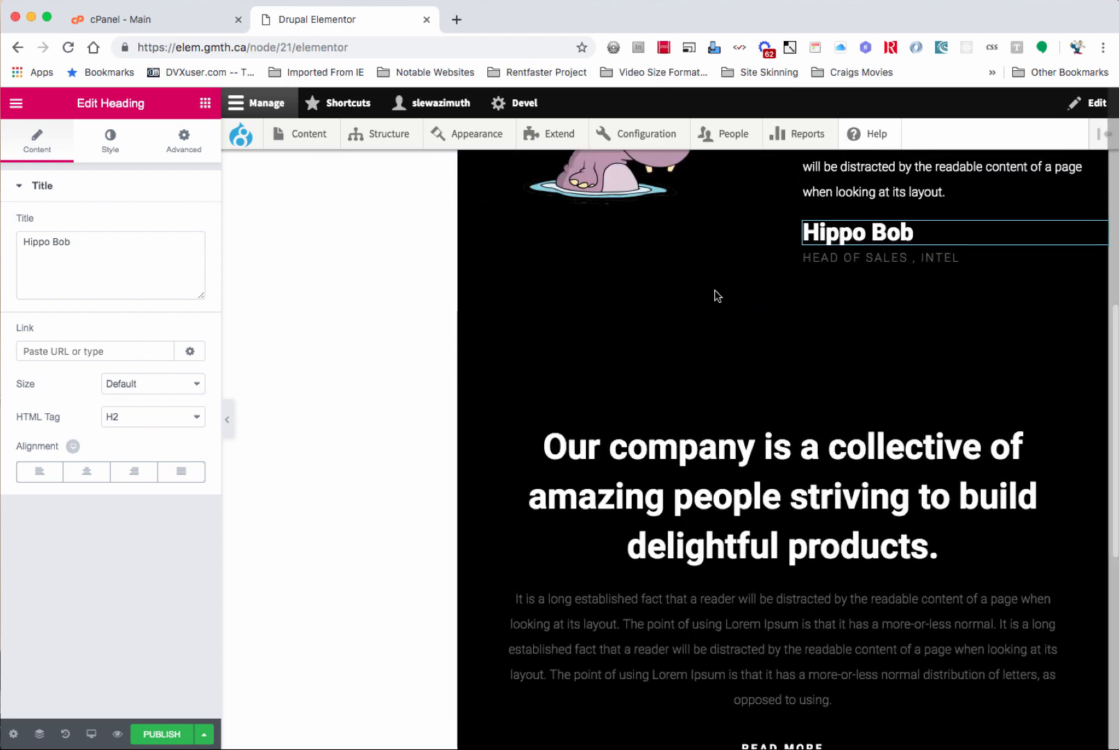
{"action": "scroll", "coordinate": [717, 296], "scroll_direction": "down", "scroll_amount": 1}
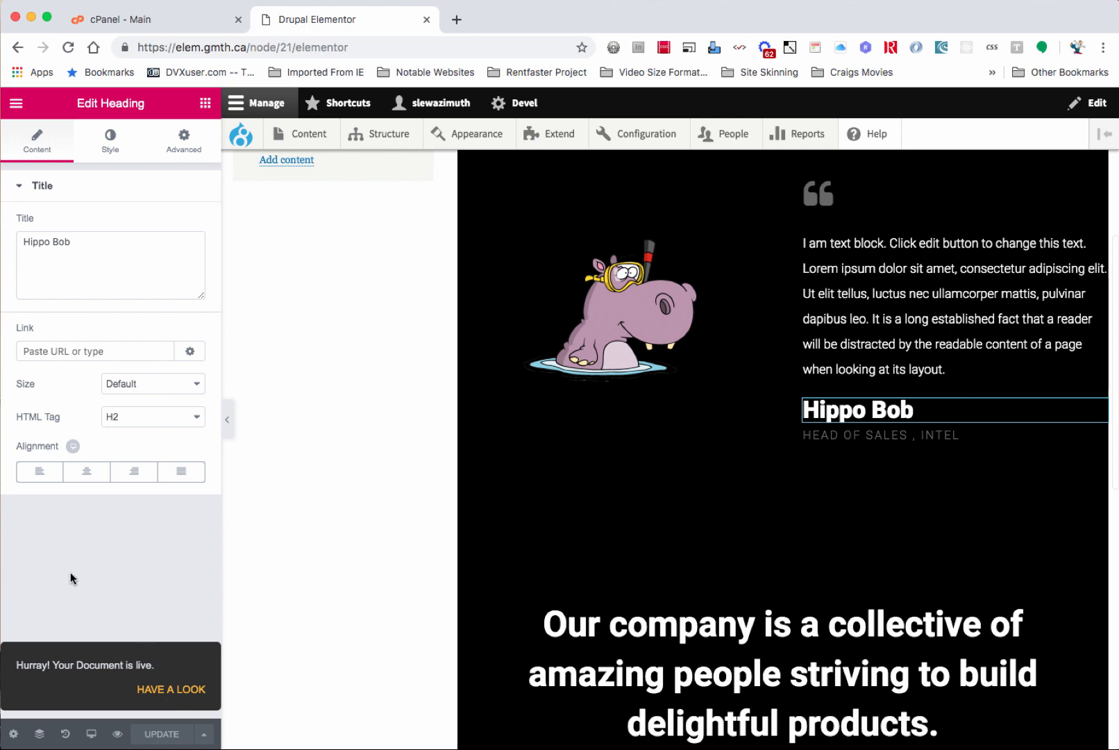
{"action": "left_click", "coordinate": [16, 103]}
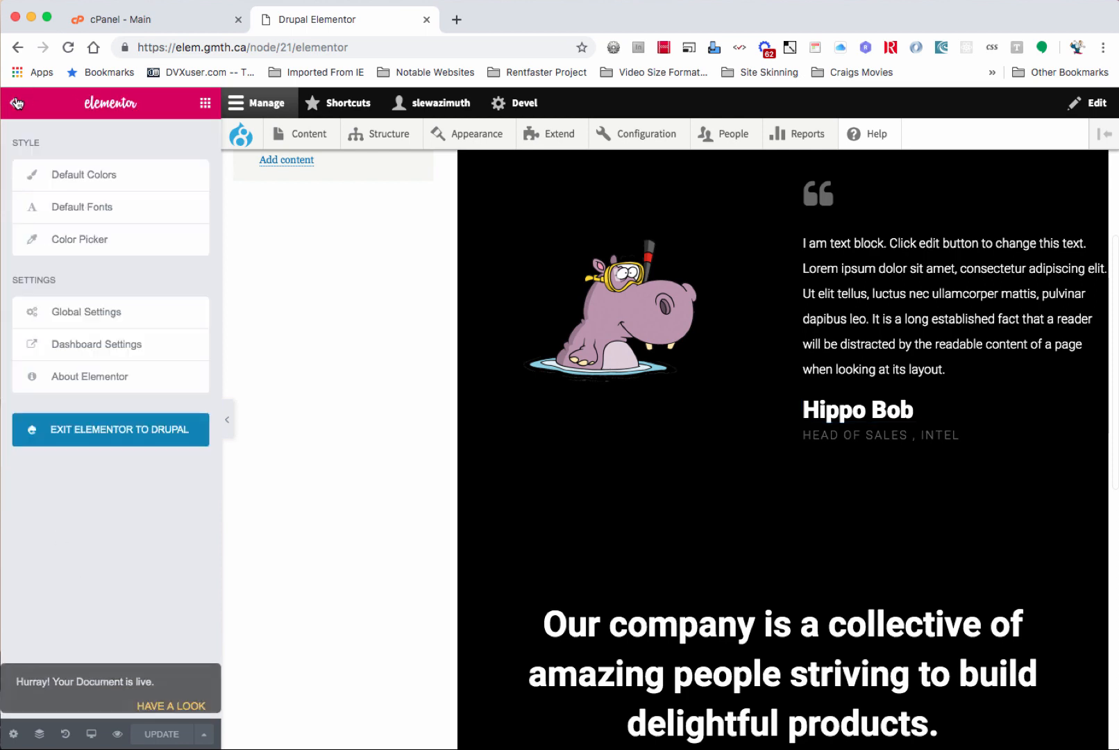
{"action": "left_click", "coordinate": [108, 437]}
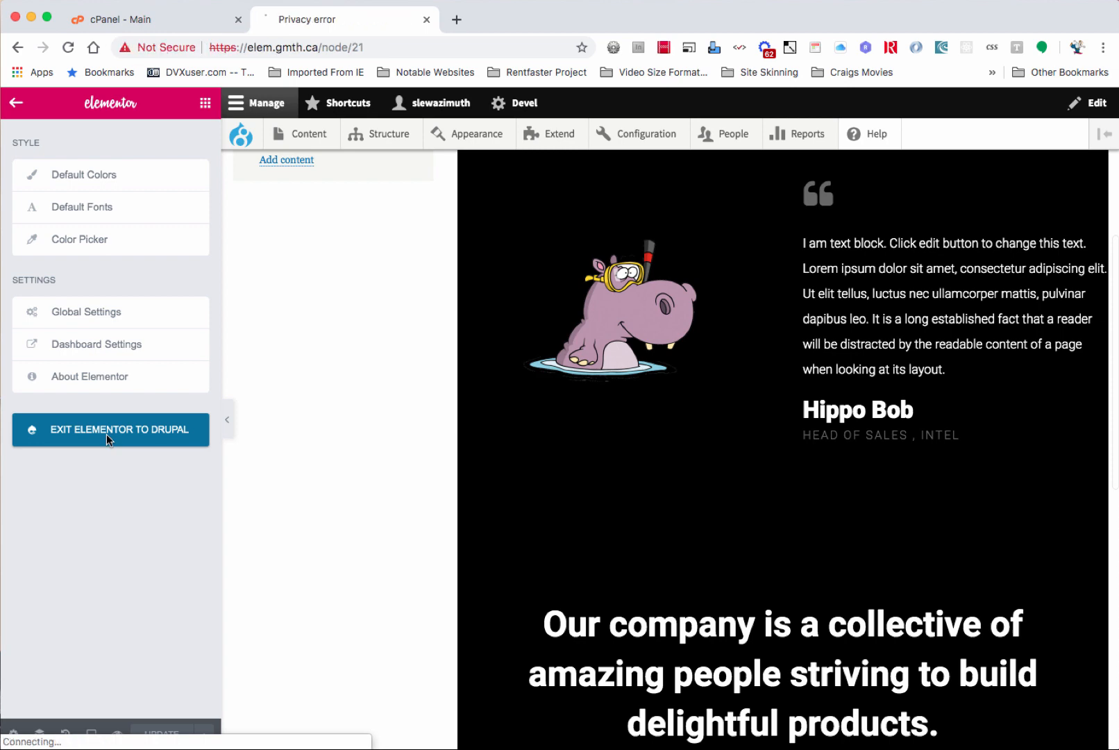